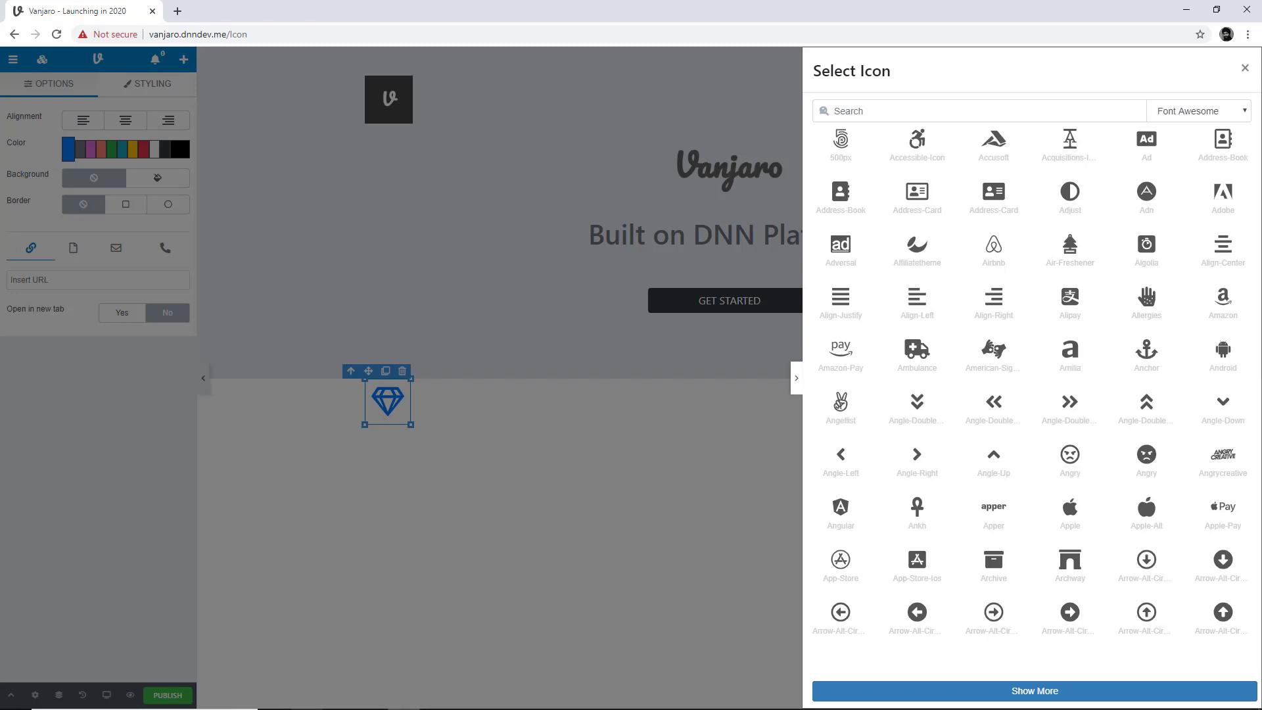
Try several Font Awesome icons in the icon block, including Align-Right, Alipay and Baby
click(840, 308)
click(993, 308)
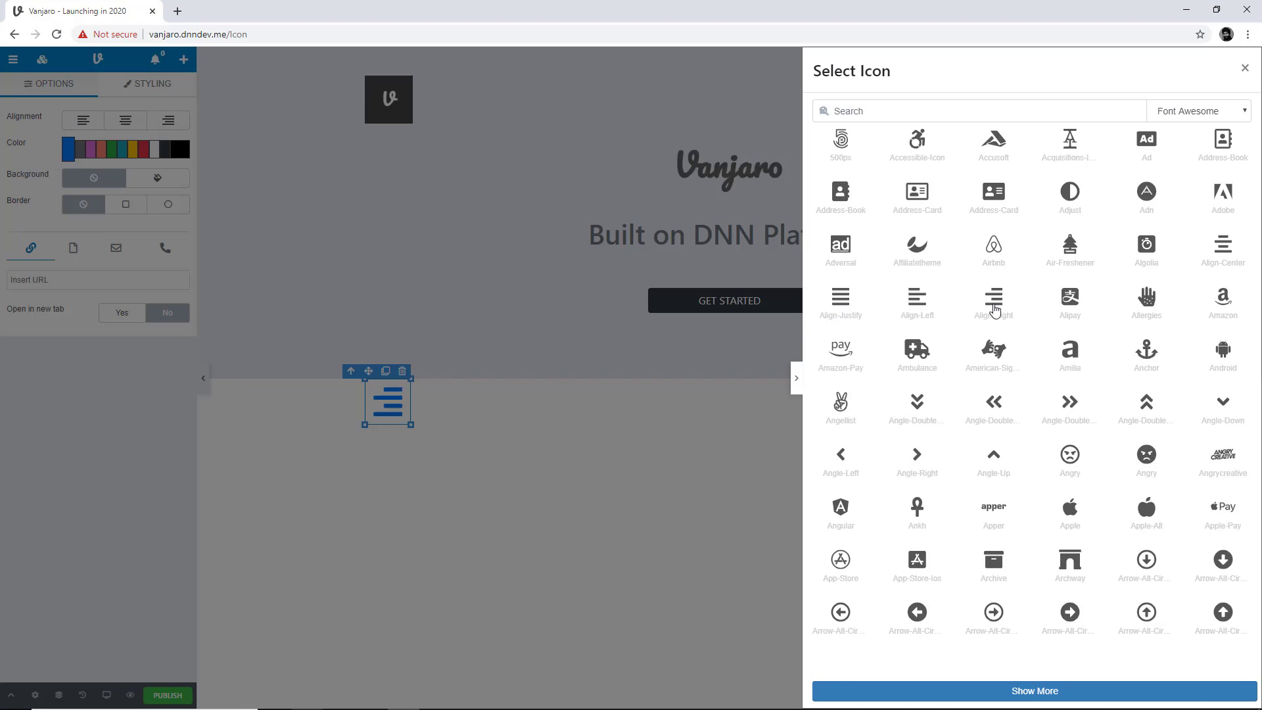
click(1066, 306)
click(992, 685)
scroll(1015, 642, down, 8)
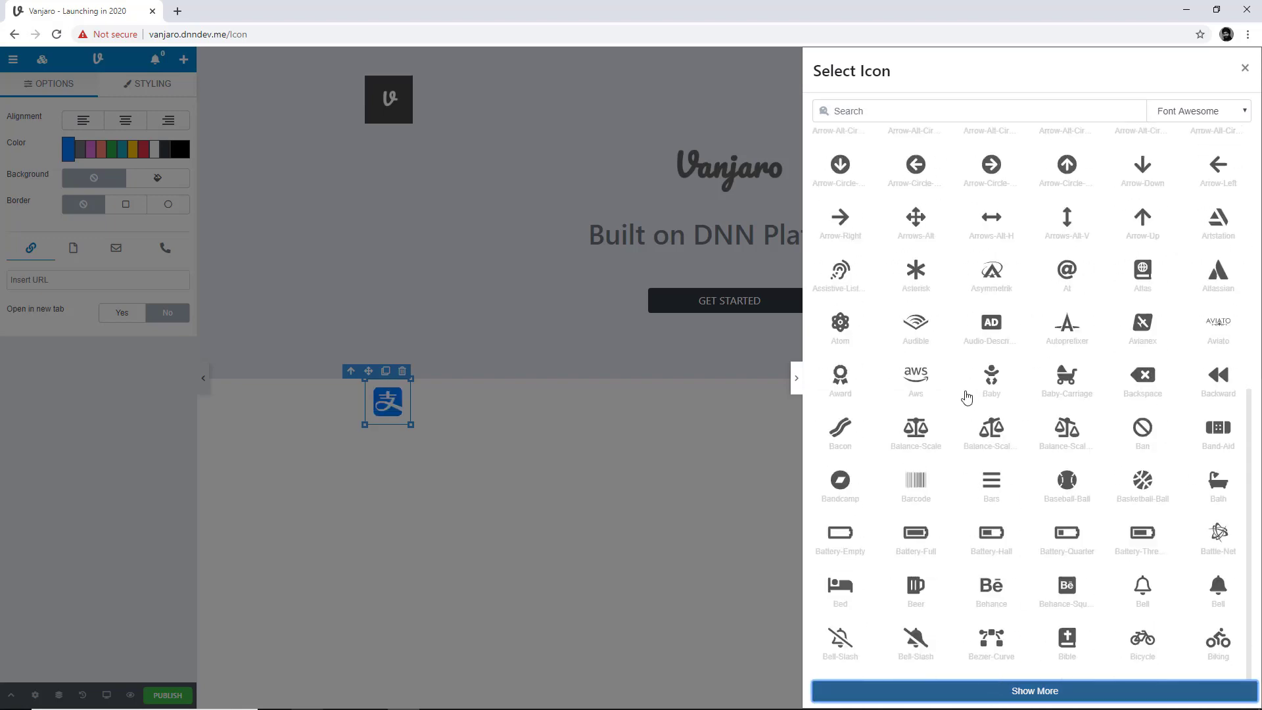
click(912, 378)
click(992, 380)
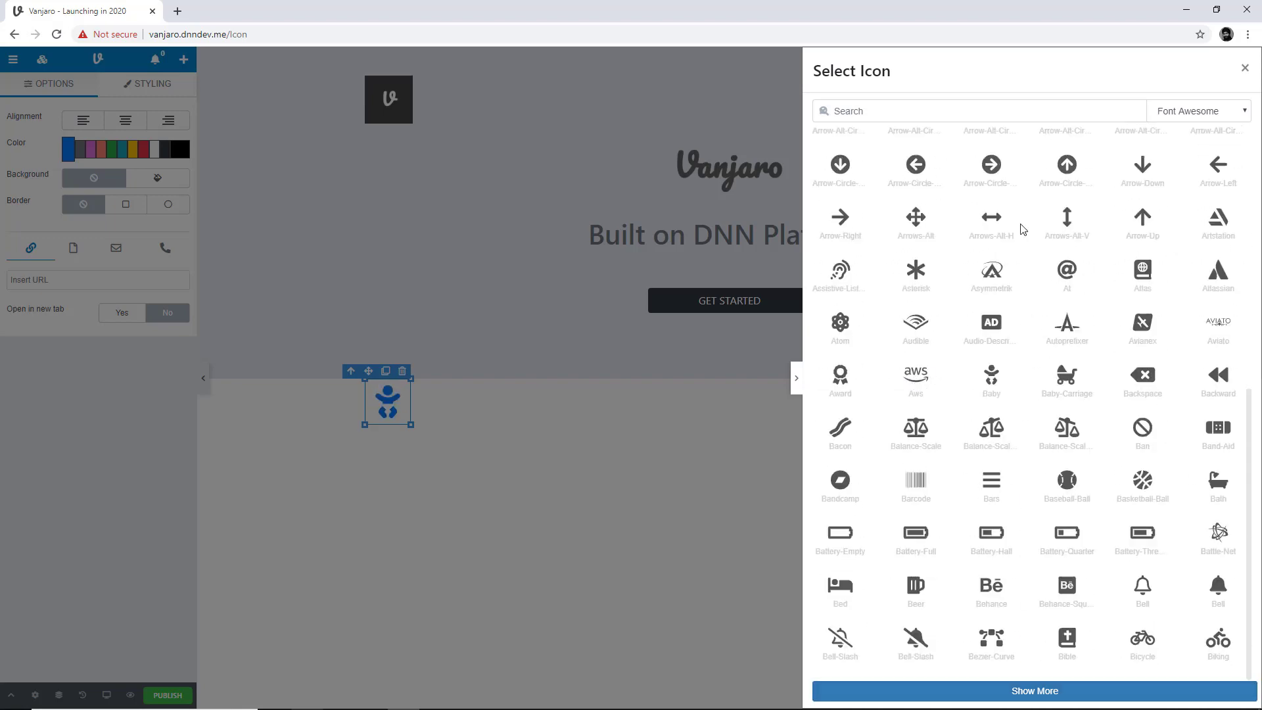
Search the Font Awesome library for "user" and apply the solid User icon
click(999, 107)
text(user)
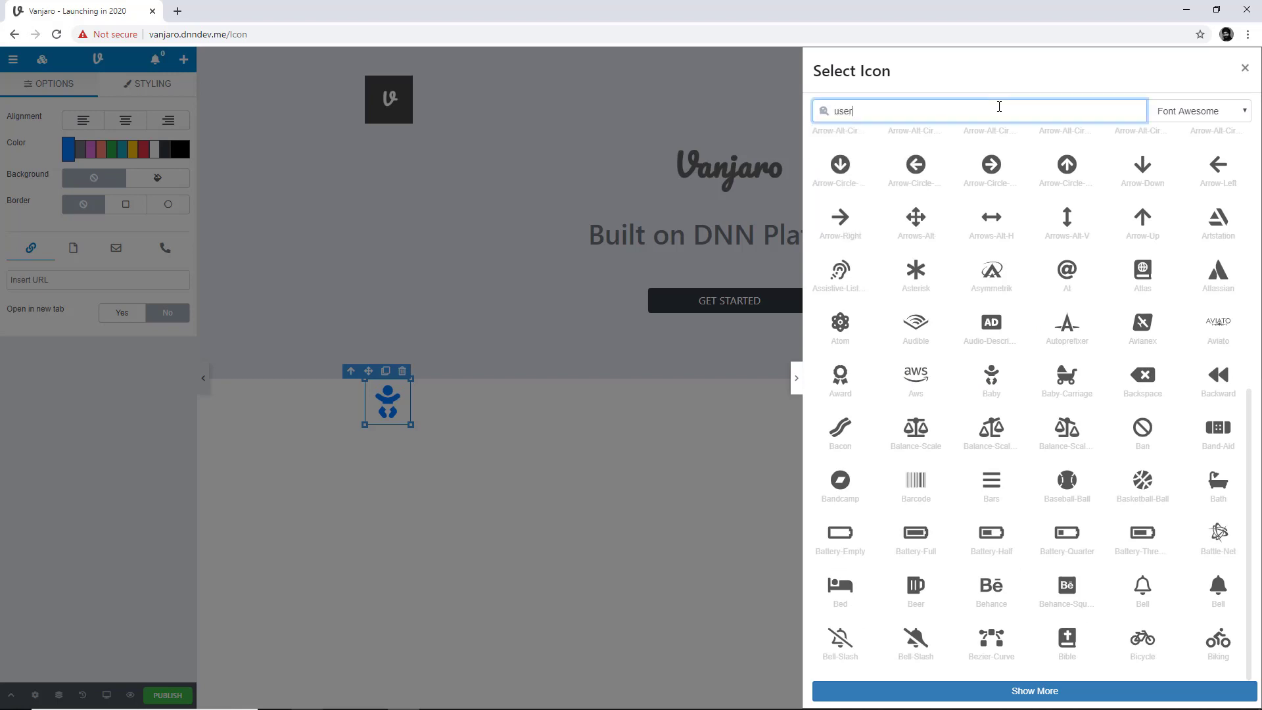
click(917, 145)
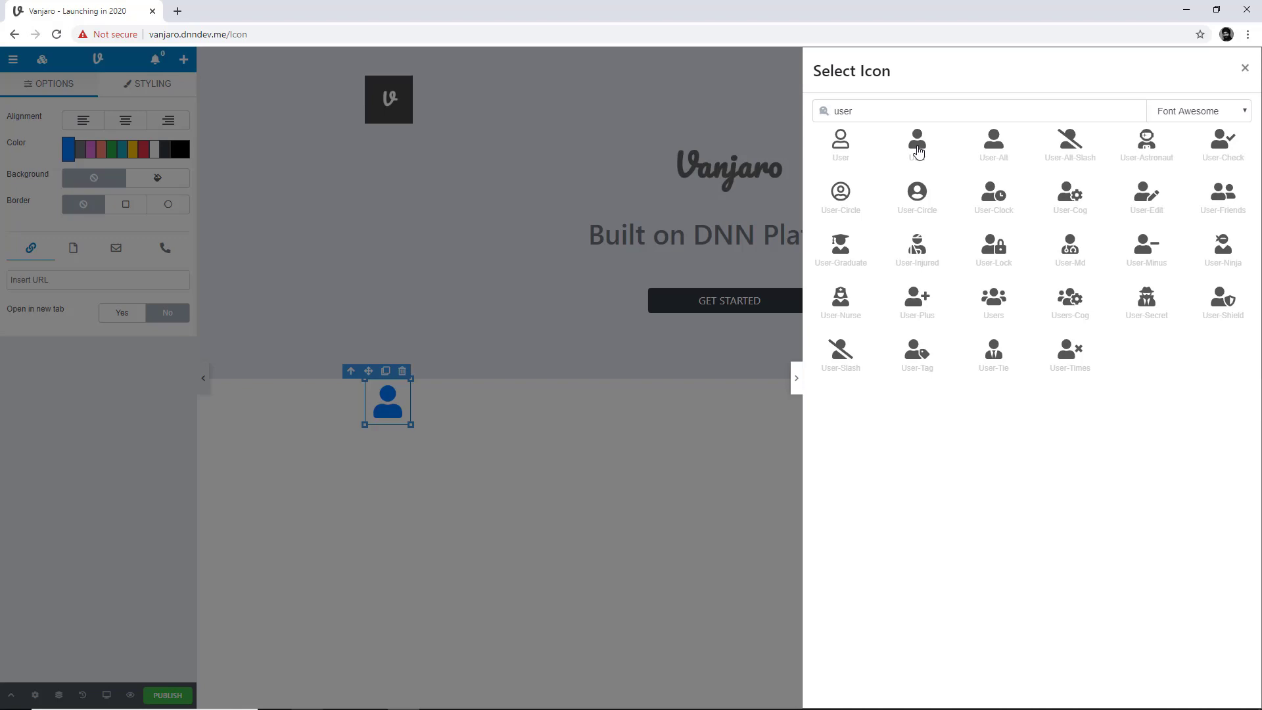
Switch to File Explorer and open the My Own Branding folder inside the website's Icons folder
drag(1261, 158, 543, 188)
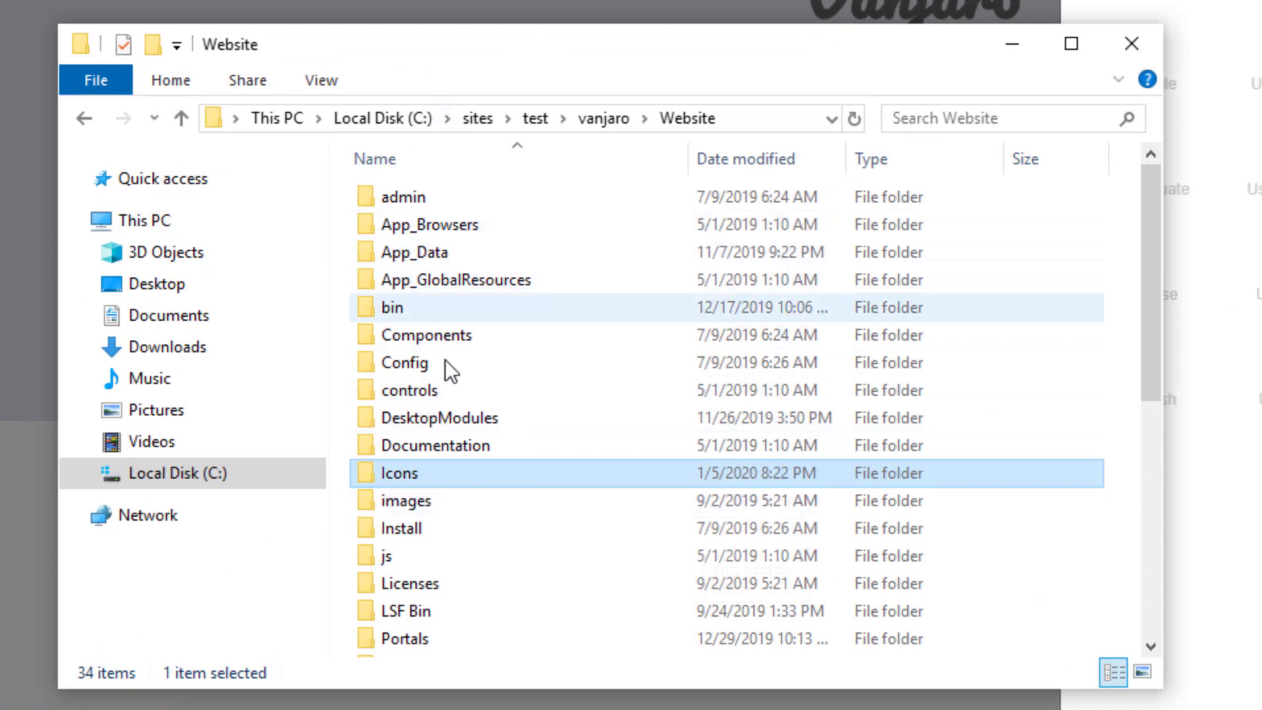
double_click(439, 474)
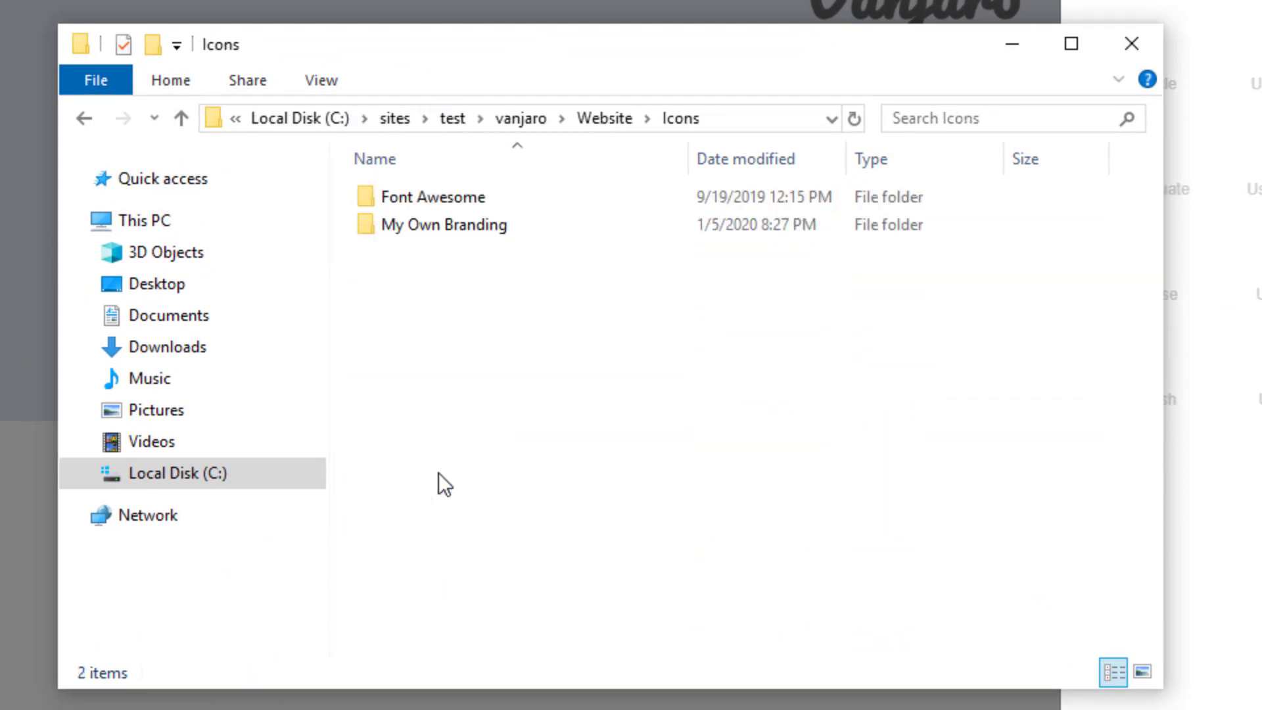
click(401, 231)
double_click(475, 227)
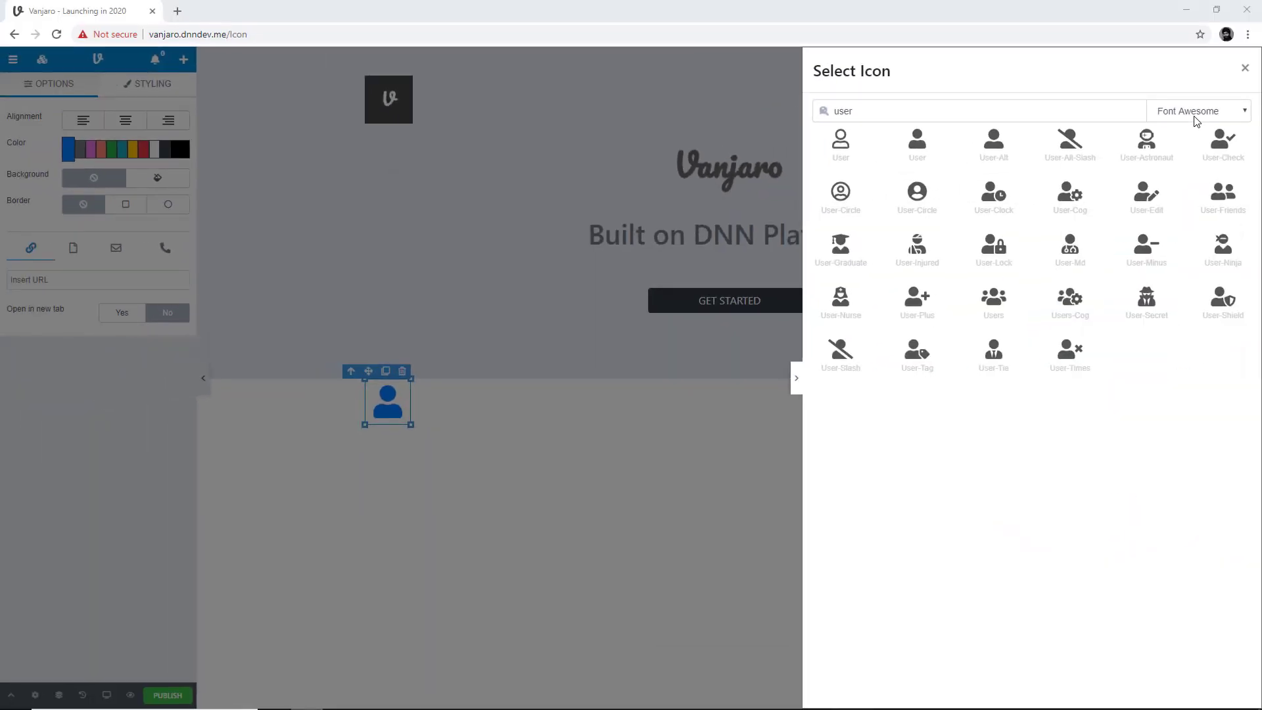
Switch the icon library to My Own Branding, clear the search term, and apply the Facebook-F icon to the block
click(1197, 113)
click(1195, 139)
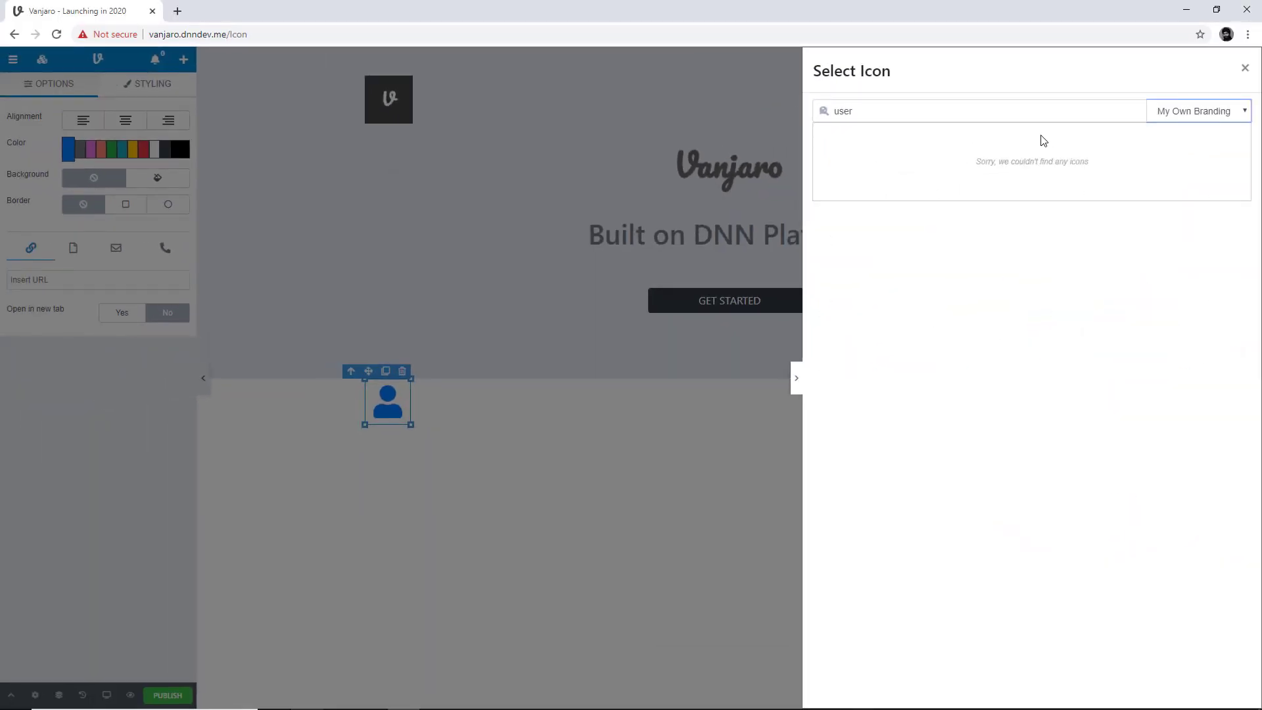
double_click(1118, 112)
key(BackSpace)
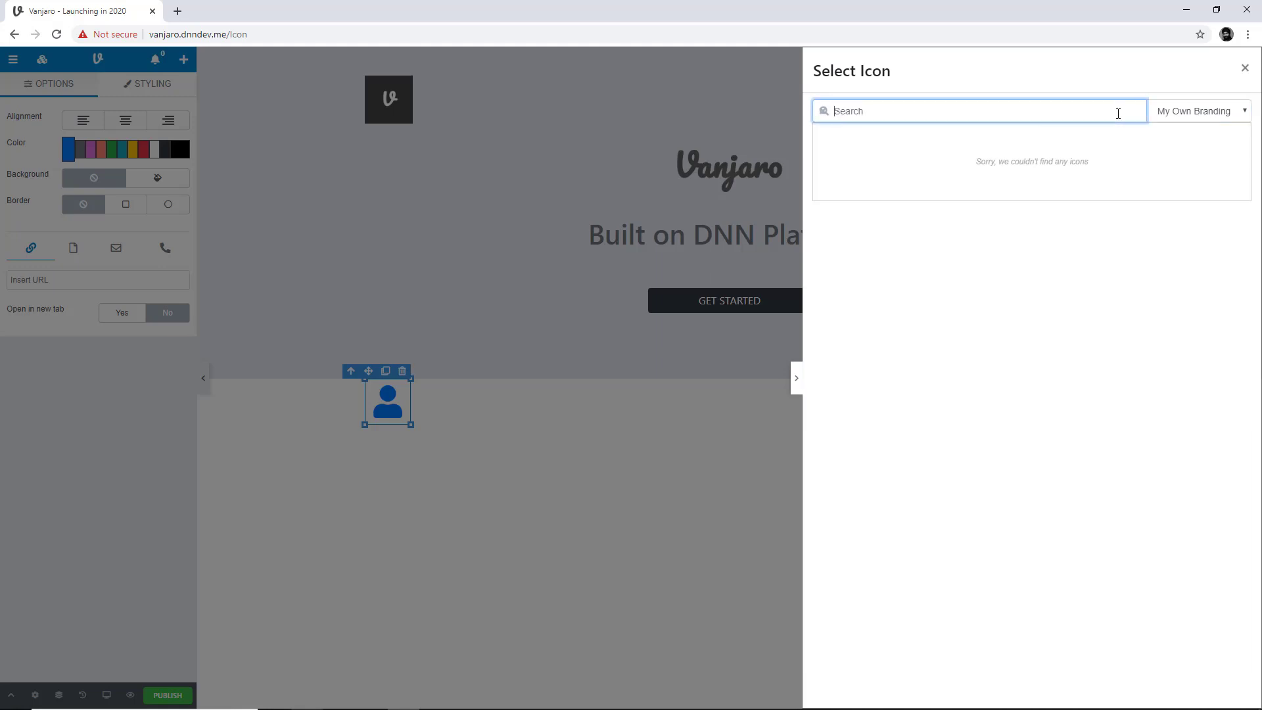
click(1143, 258)
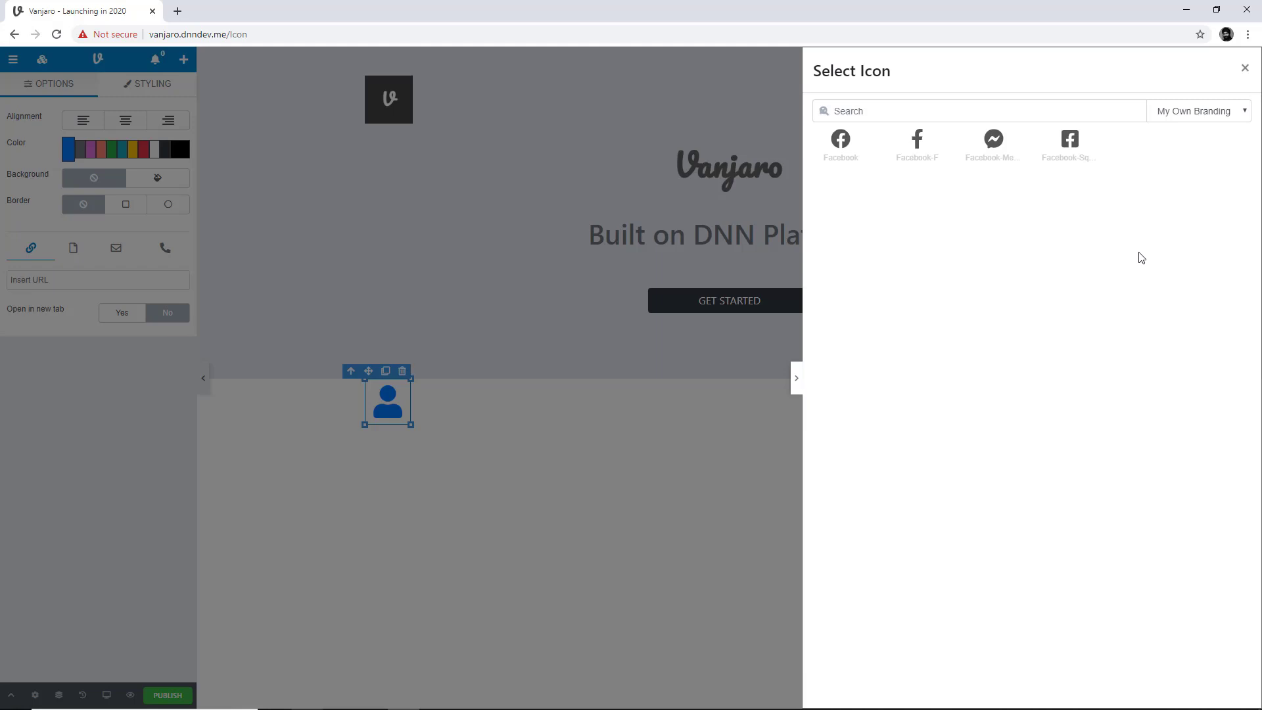
click(842, 154)
click(917, 148)
click(724, 506)
click(688, 539)
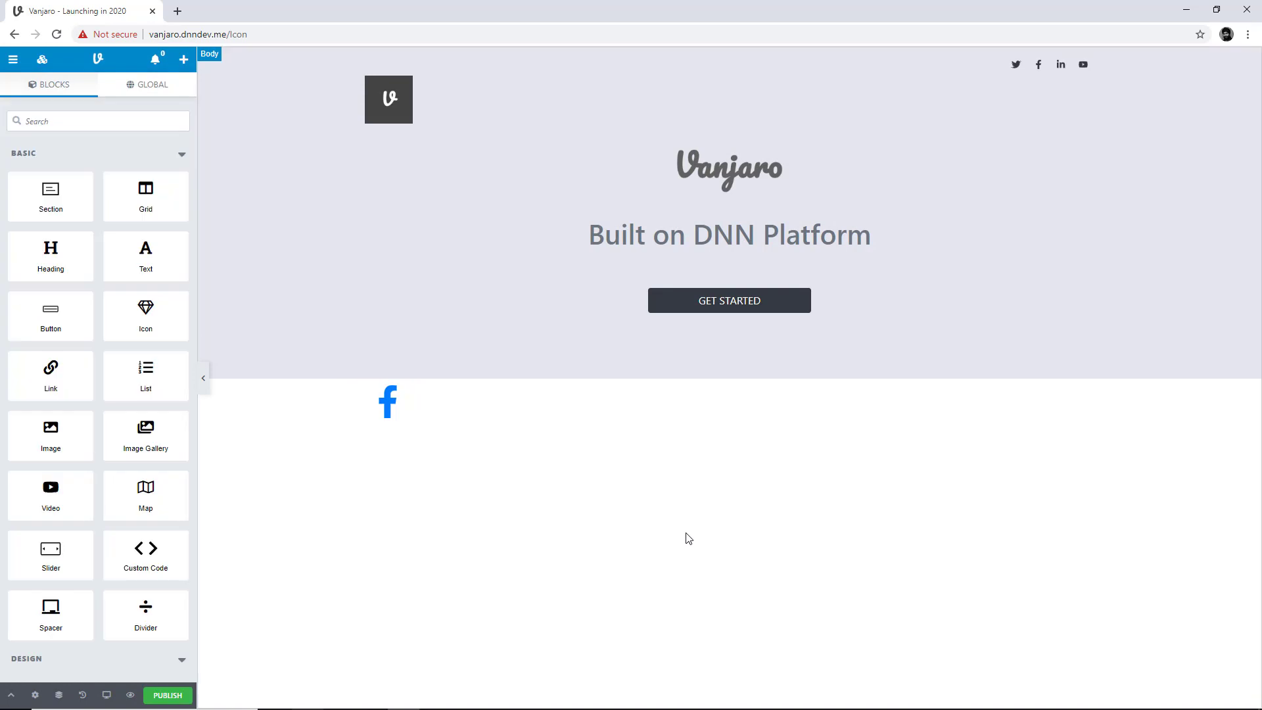
Enlarge the Facebook icon below the hero section to nearly twice its size
click(393, 419)
click(393, 499)
click(397, 423)
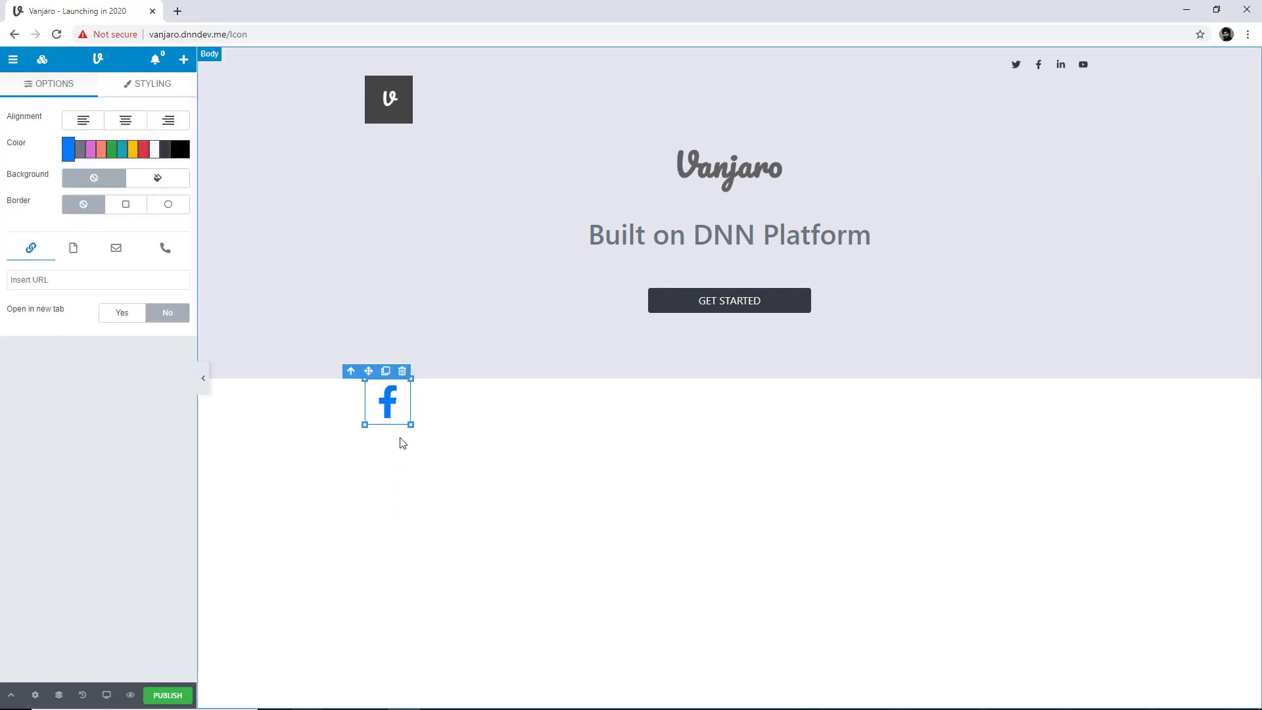
drag(411, 425, 451, 463)
click(629, 566)
click(470, 497)
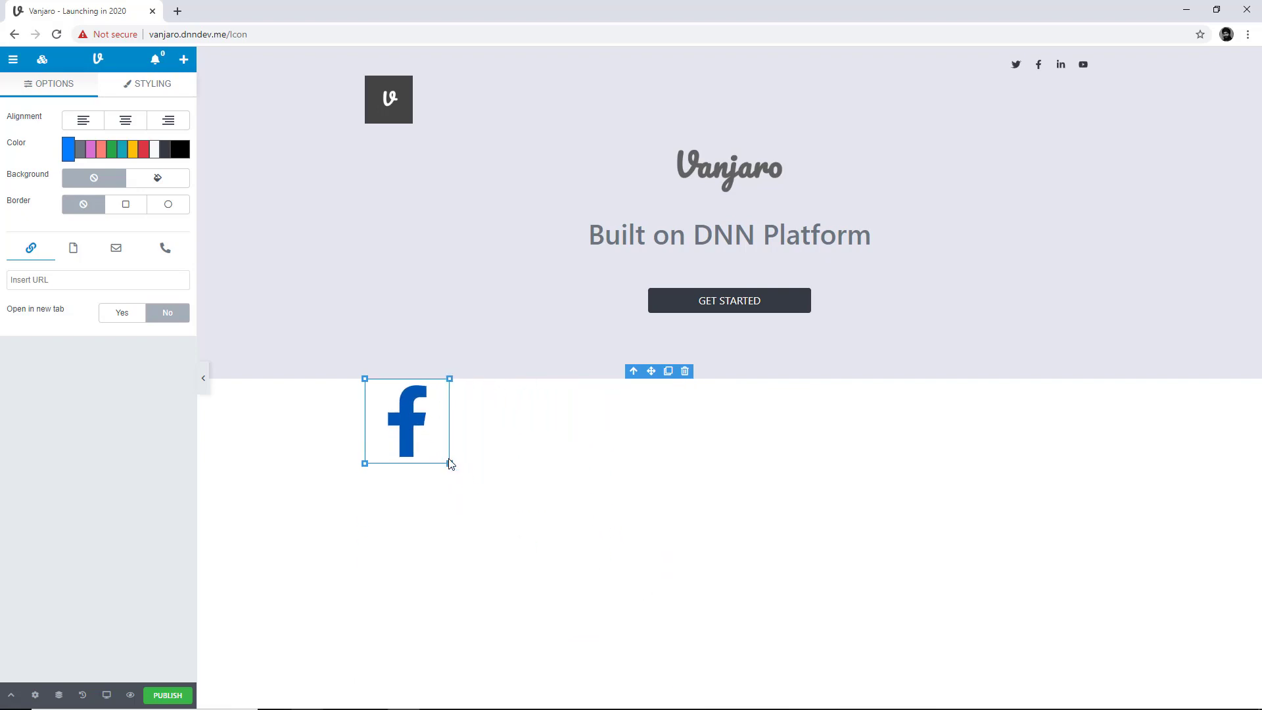
click(458, 524)
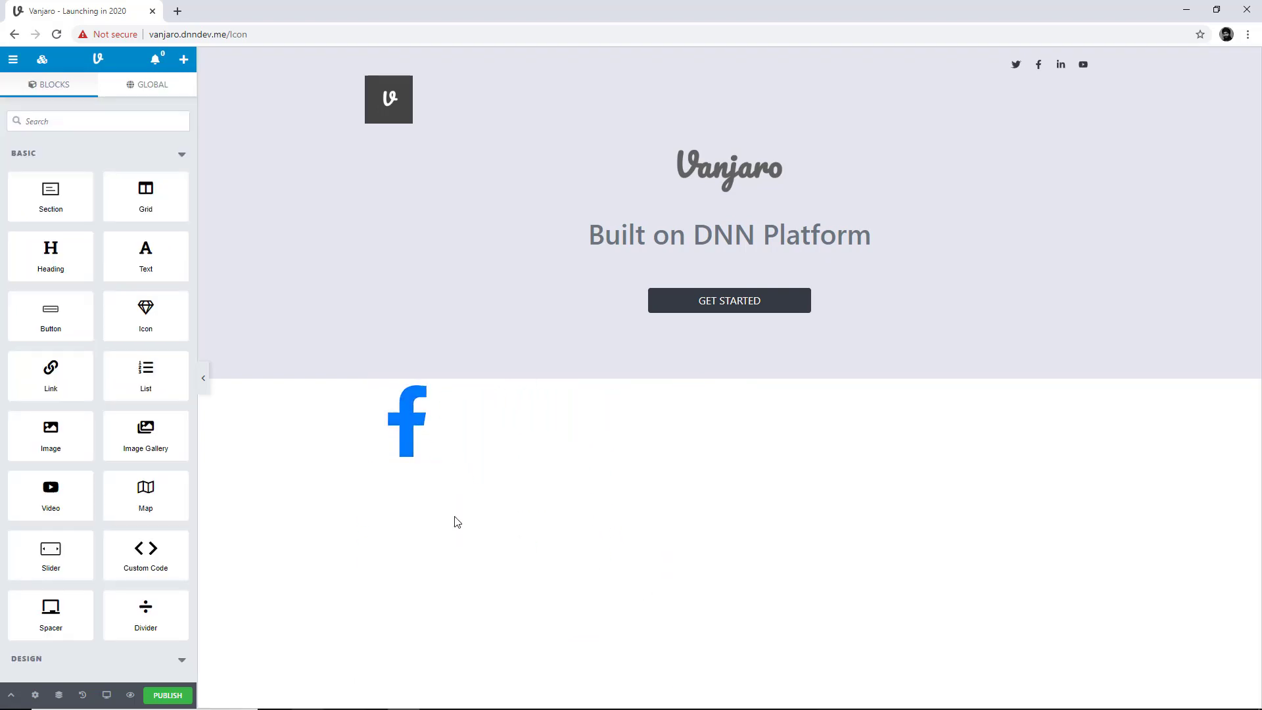
Try centre, right and left alignment on the Facebook icon, then clear its alignment
click(416, 442)
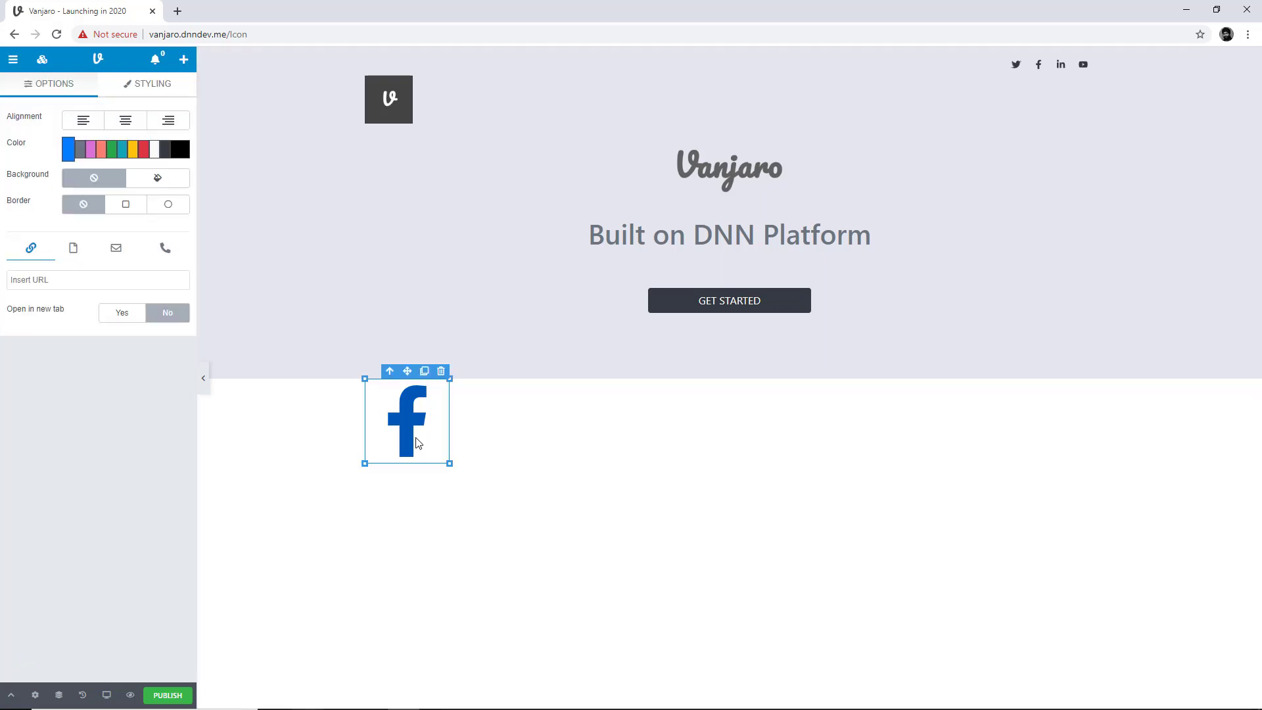
click(134, 130)
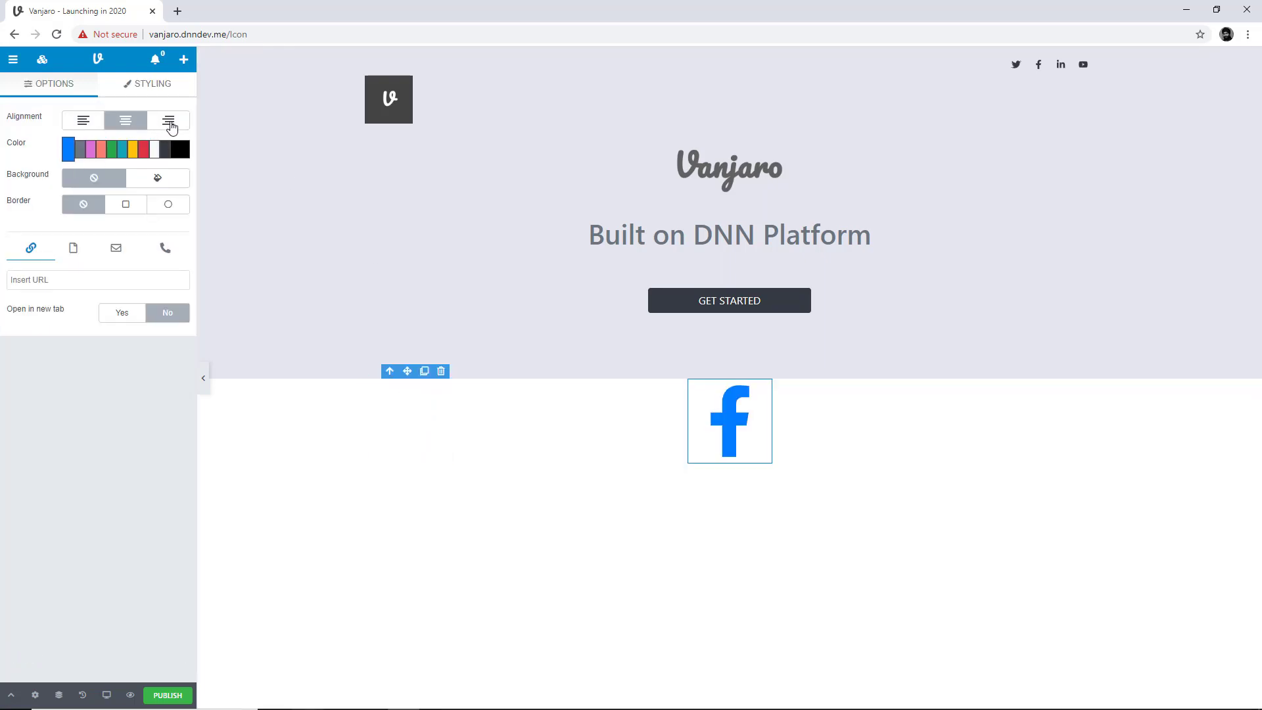
click(170, 124)
click(89, 130)
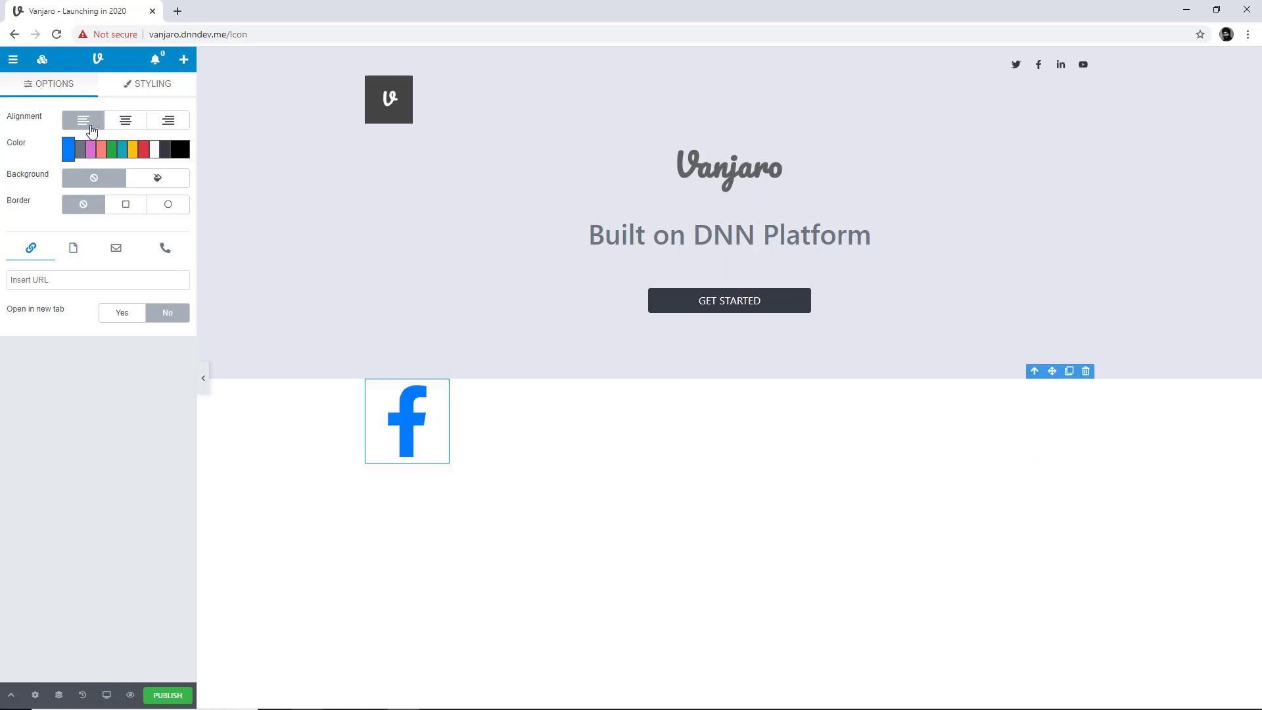
click(90, 128)
Delete the Facebook icon and add a new icon block in the empty column using the Affiliatetheme icon
click(421, 456)
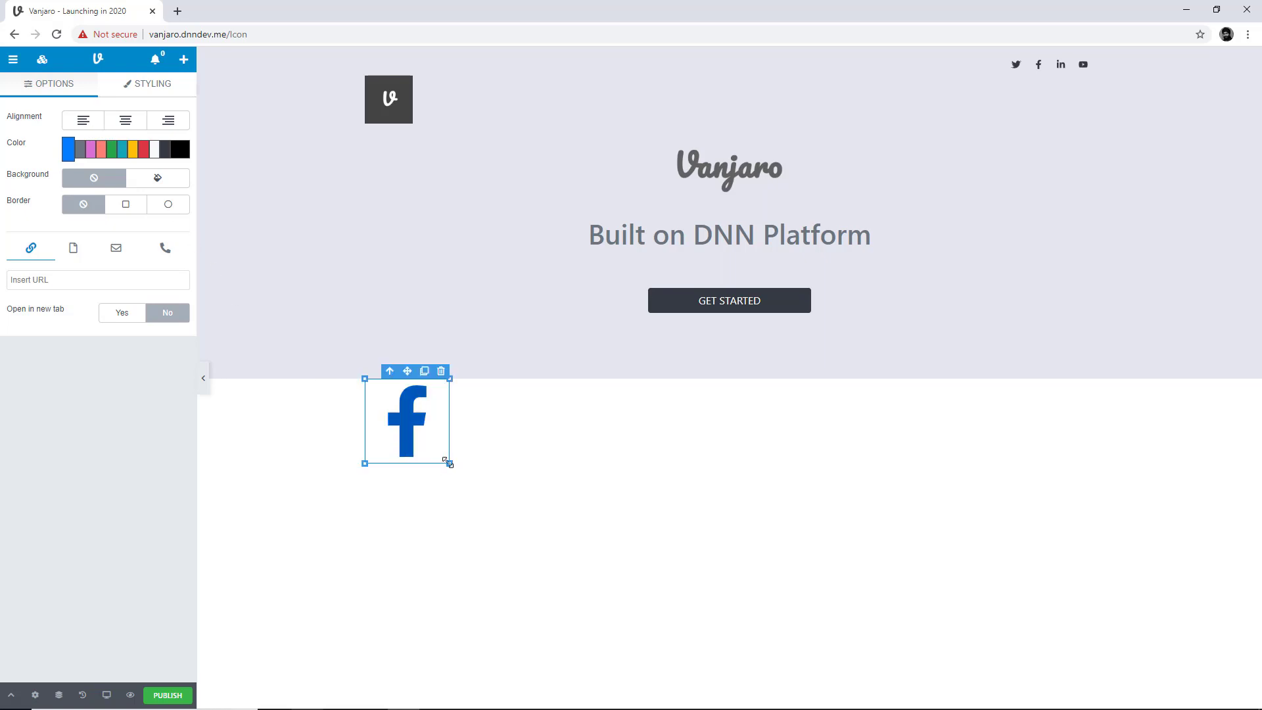
click(441, 372)
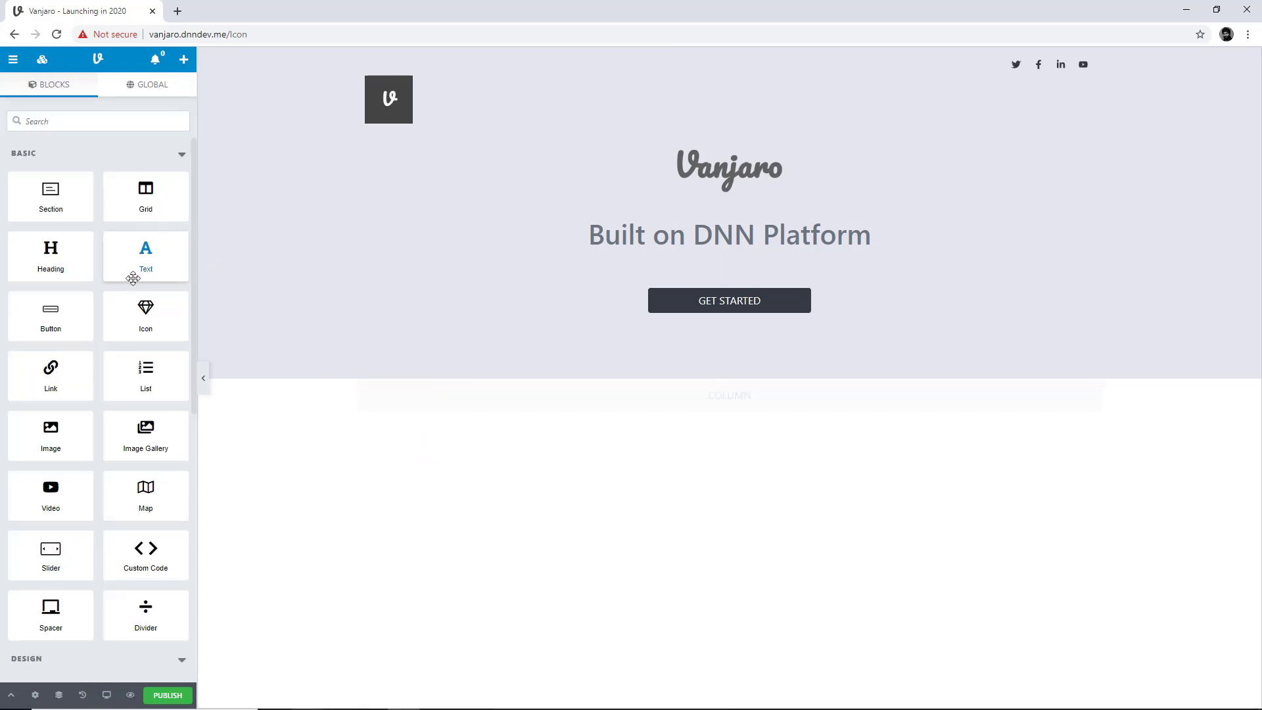
drag(158, 324, 425, 445)
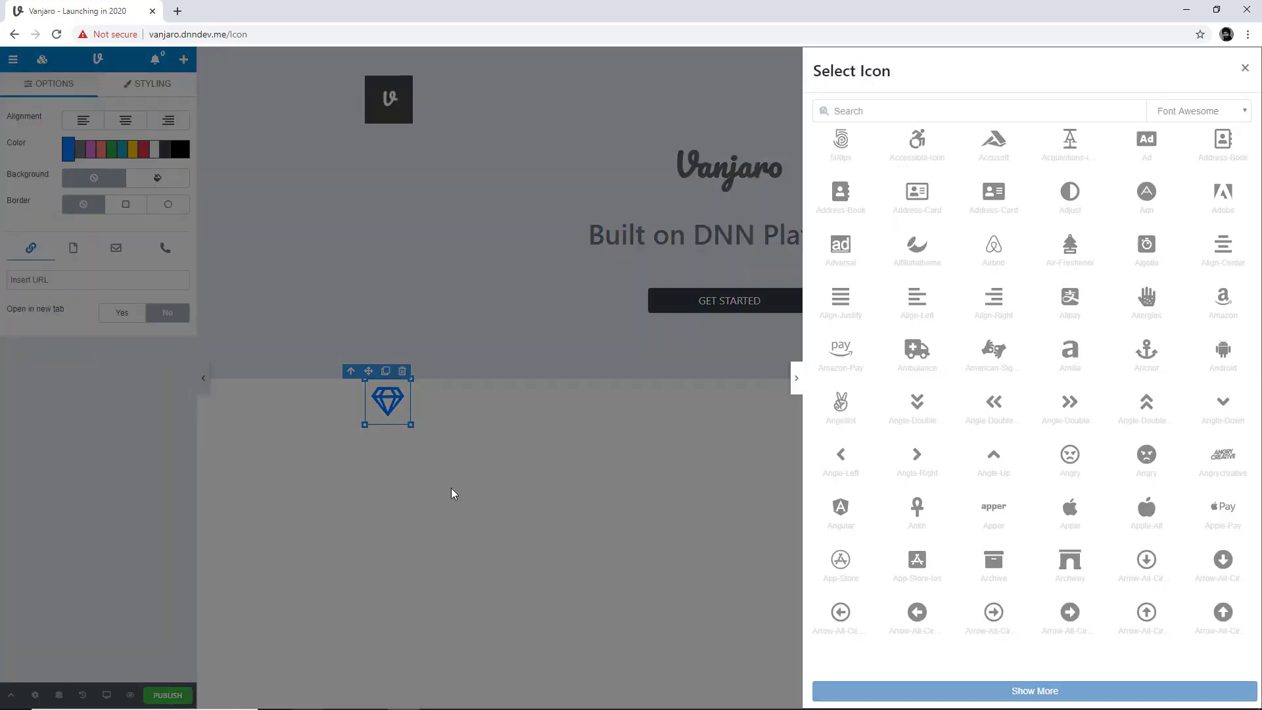
click(919, 255)
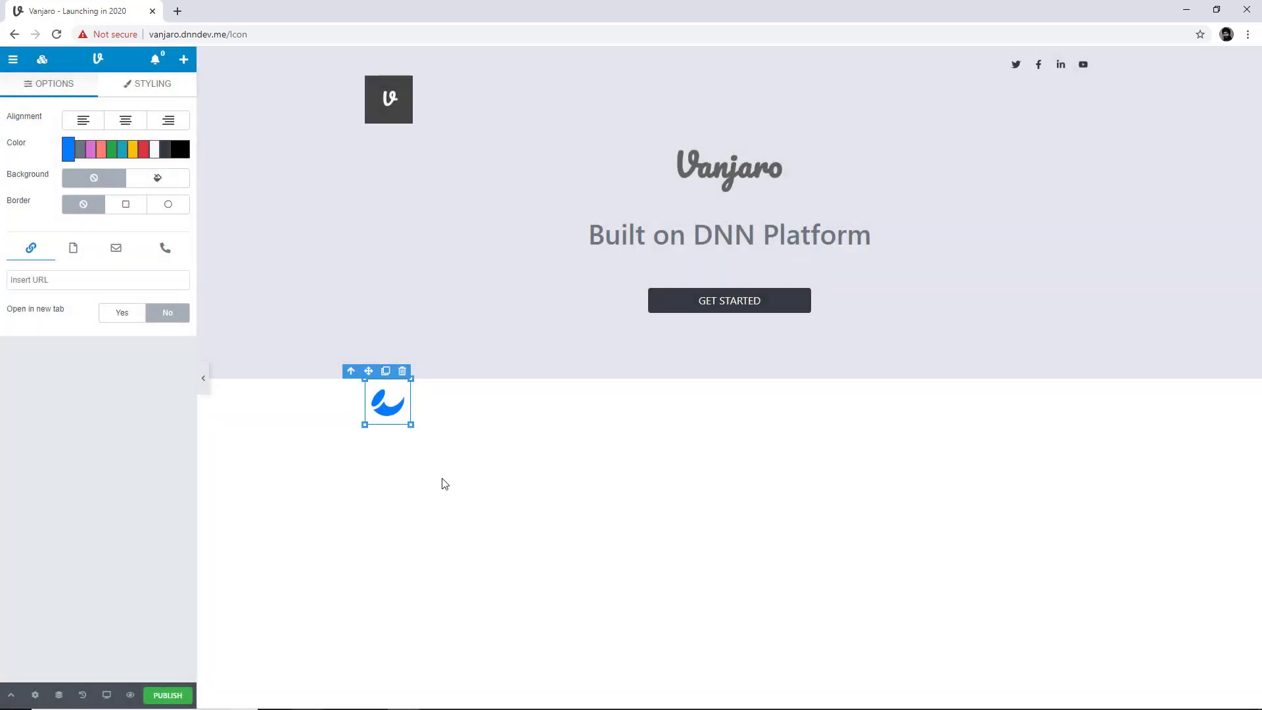
Add a second icon block beside the Affiliatetheme icon, using the Allergies hand icon
click(393, 468)
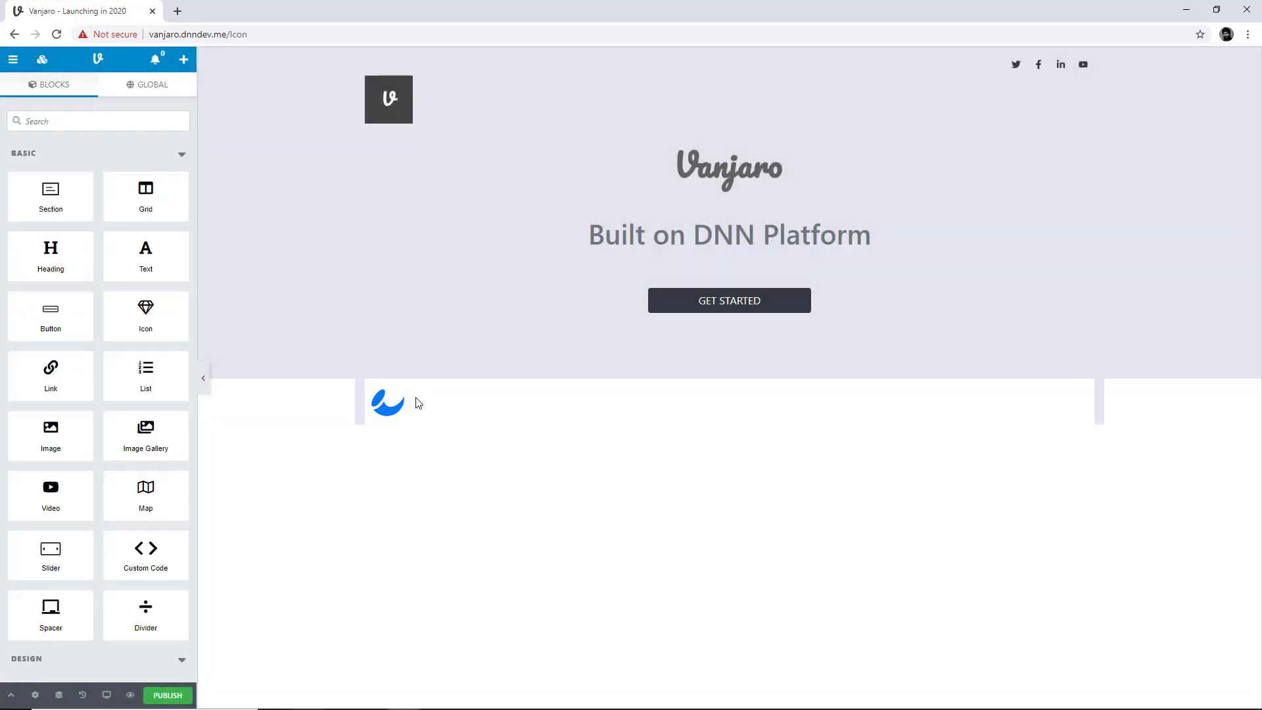
drag(166, 323, 431, 413)
click(1144, 313)
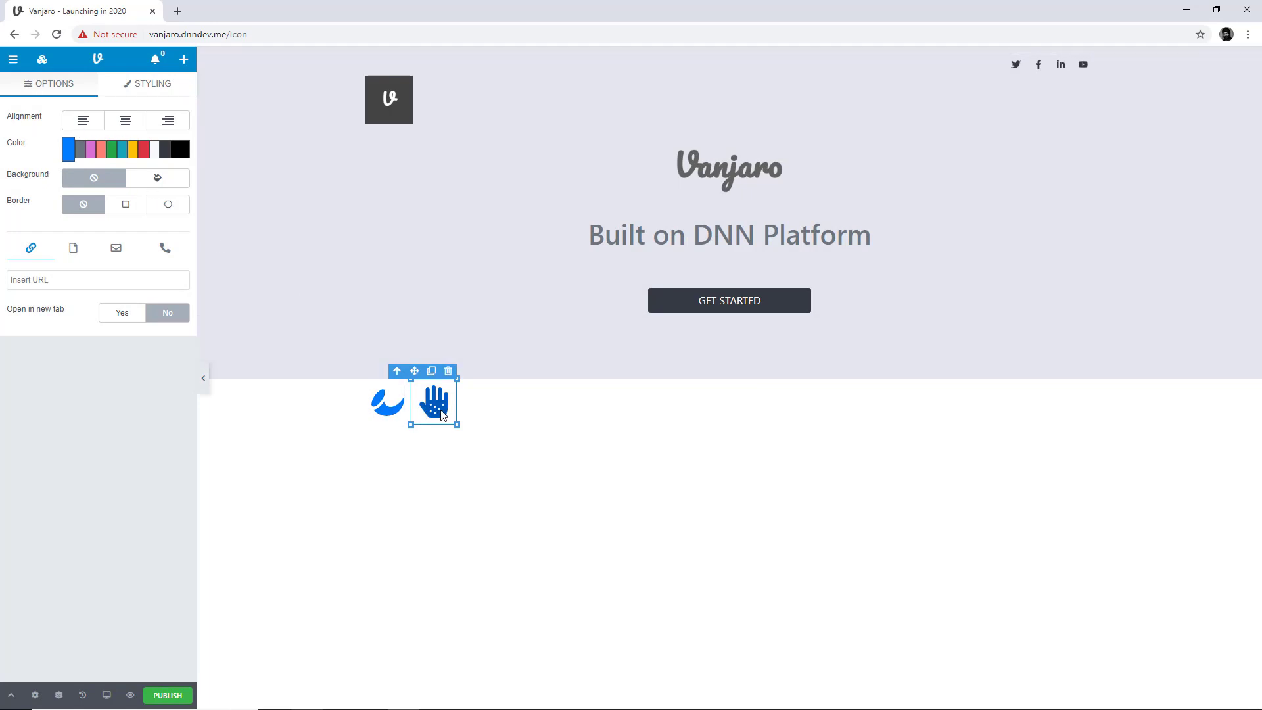
Try centre, right and left alignment on the hand icon, then clear its individual alignment
click(125, 121)
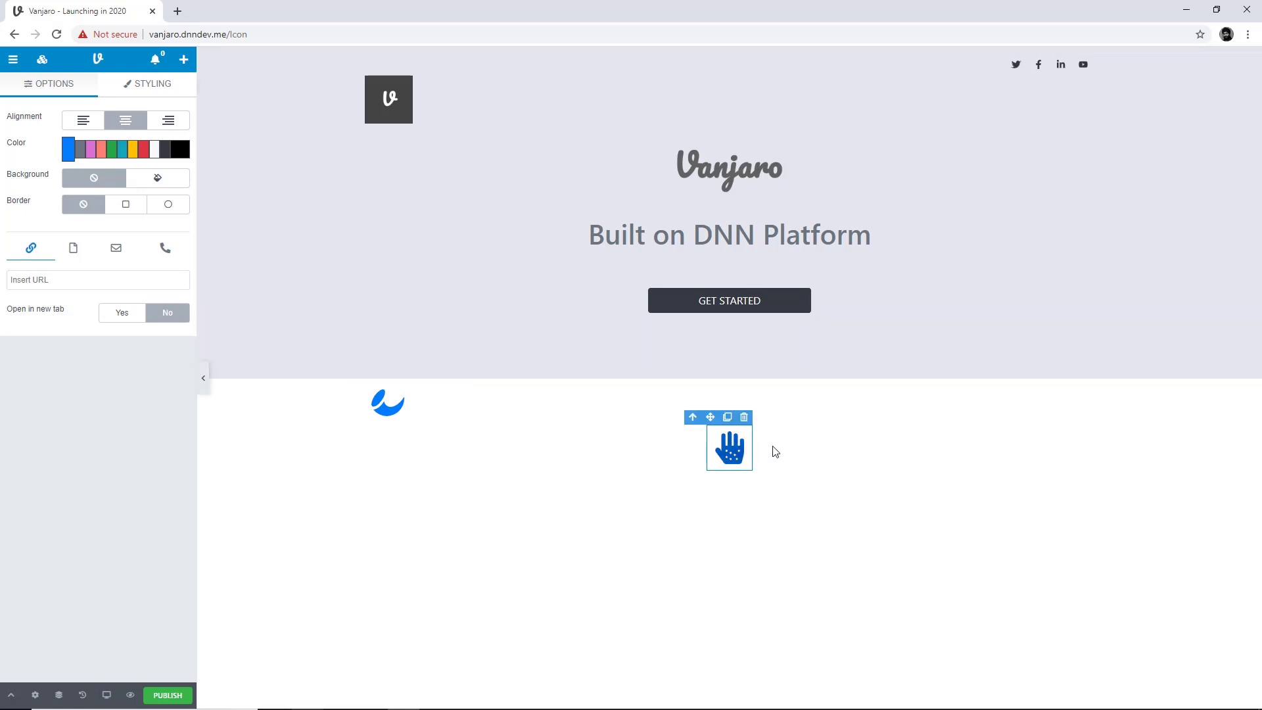
click(168, 122)
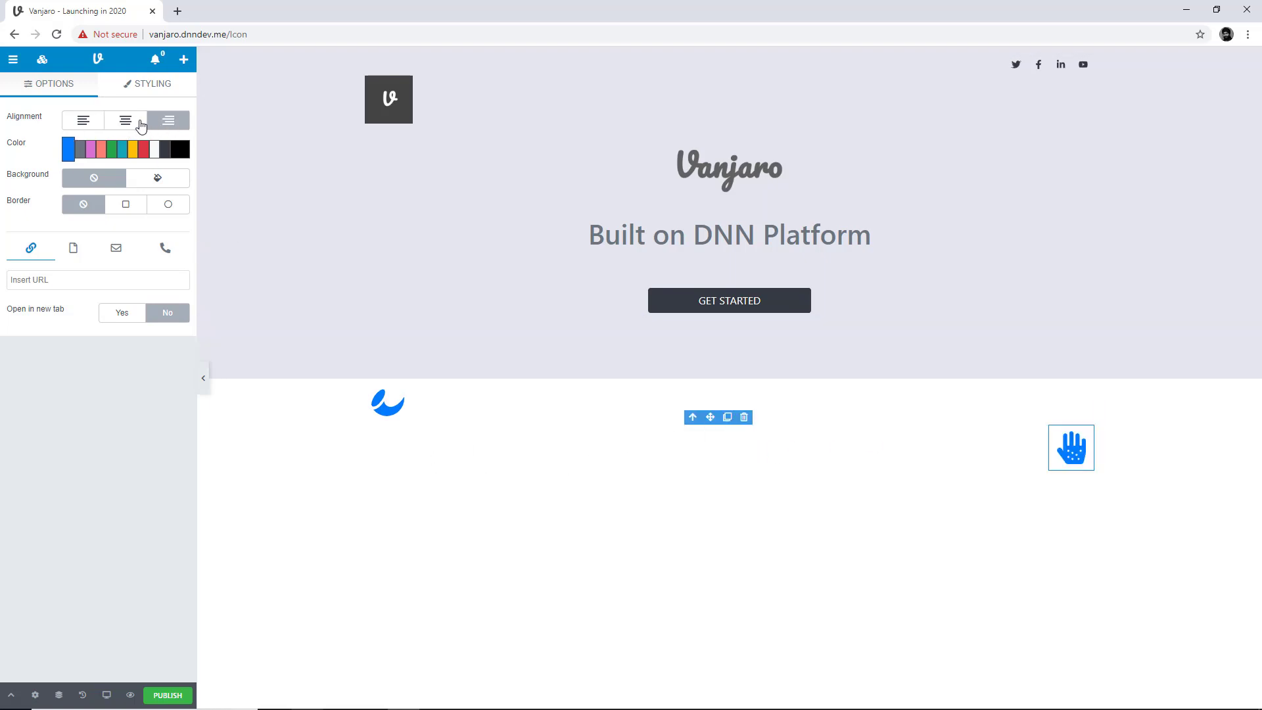
click(135, 122)
click(79, 124)
click(129, 125)
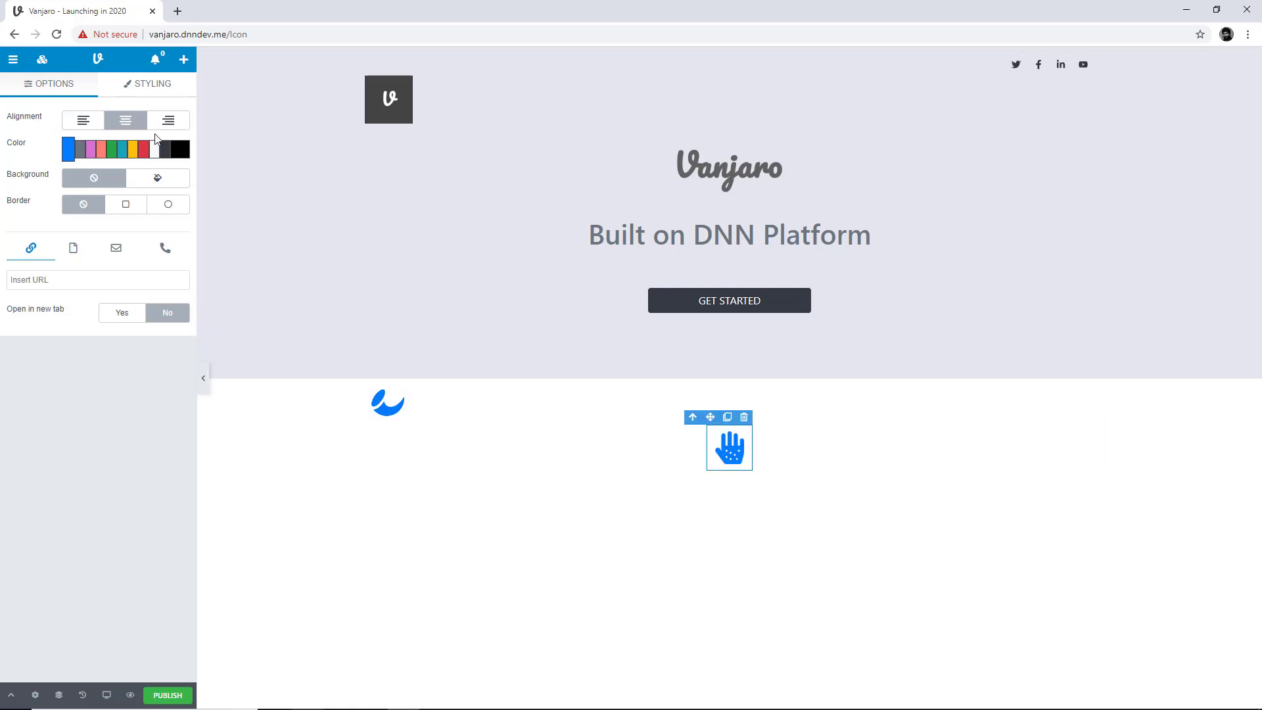
click(134, 130)
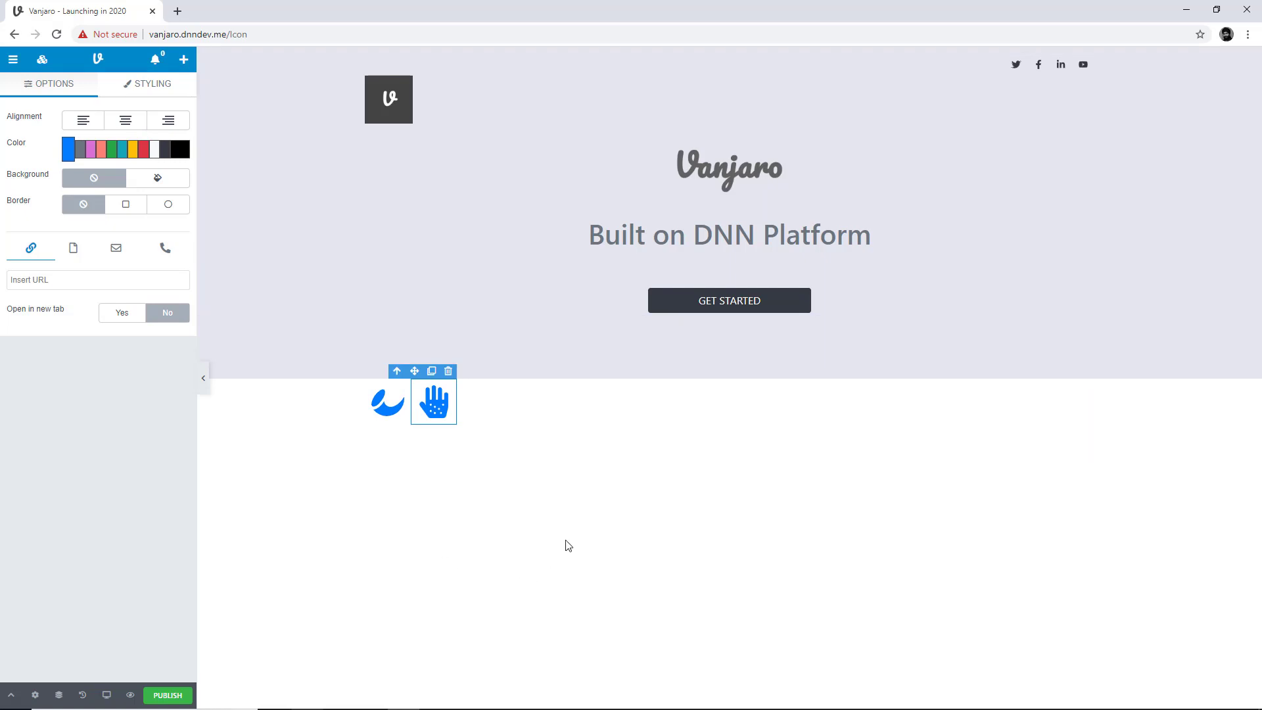
Centre both icons together by trying right and centre horizontal alignment on their column, ending on centre
click(549, 443)
click(402, 421)
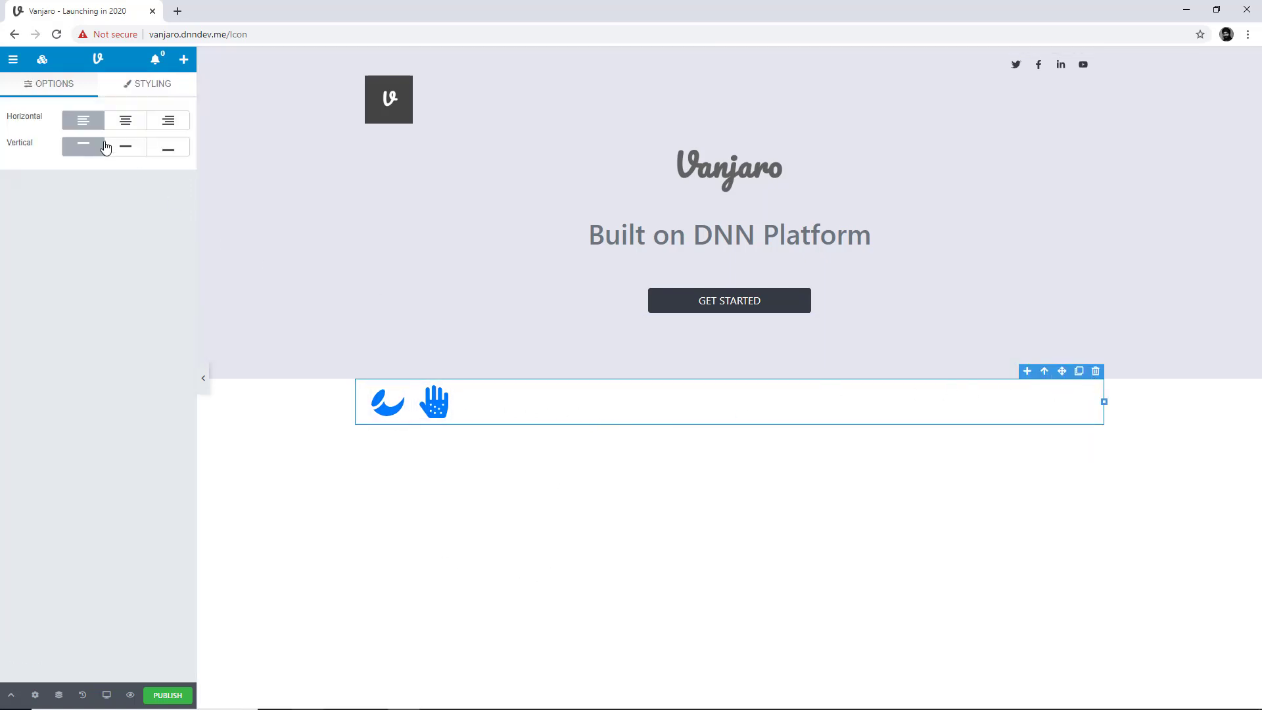
click(133, 130)
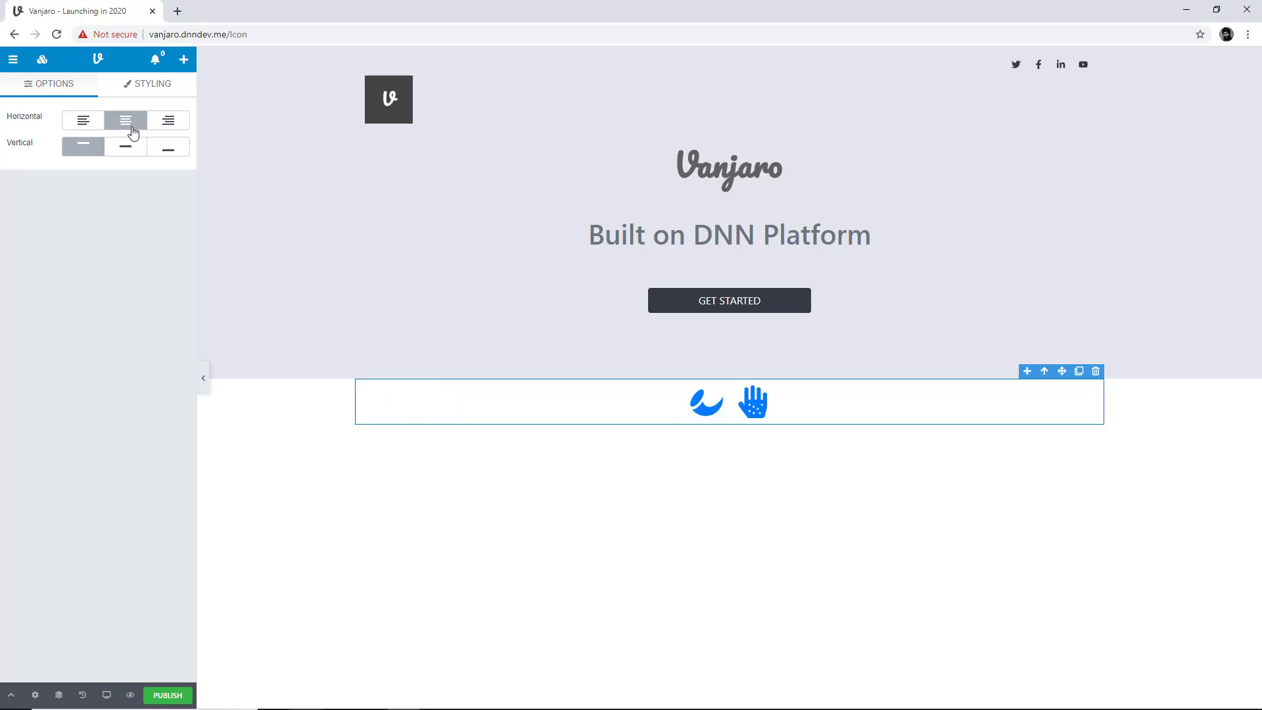
click(169, 124)
click(135, 128)
Recolour the Affiliatetheme icon, trying preset swatches such as grey, yellow, red and white, and ending on the dark grey one
click(715, 400)
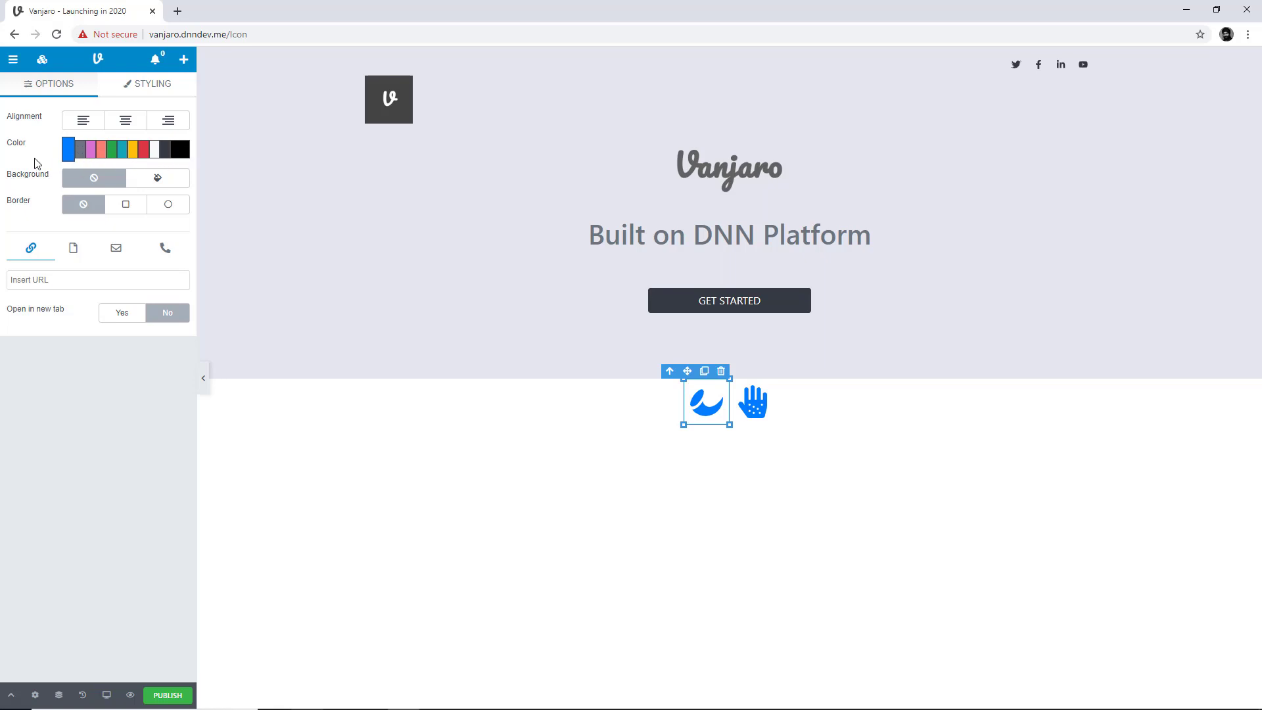
click(82, 153)
click(68, 153)
click(73, 152)
click(69, 153)
click(74, 153)
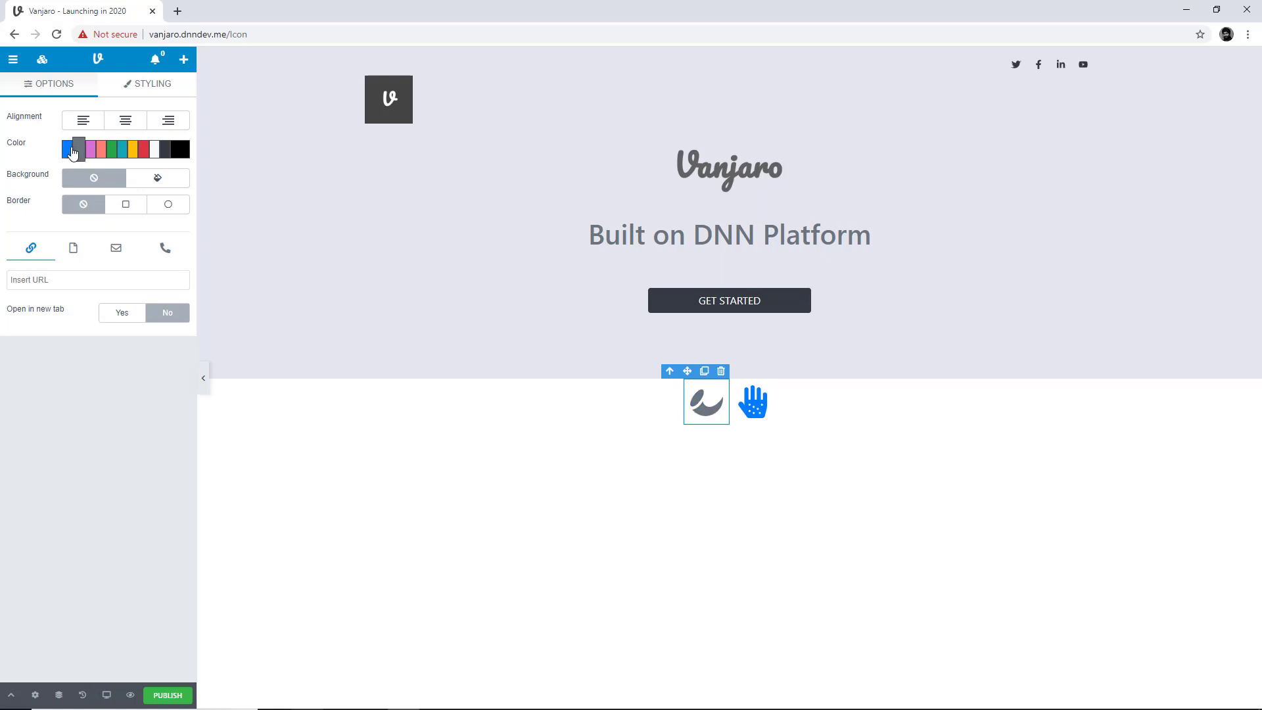
click(123, 153)
click(133, 154)
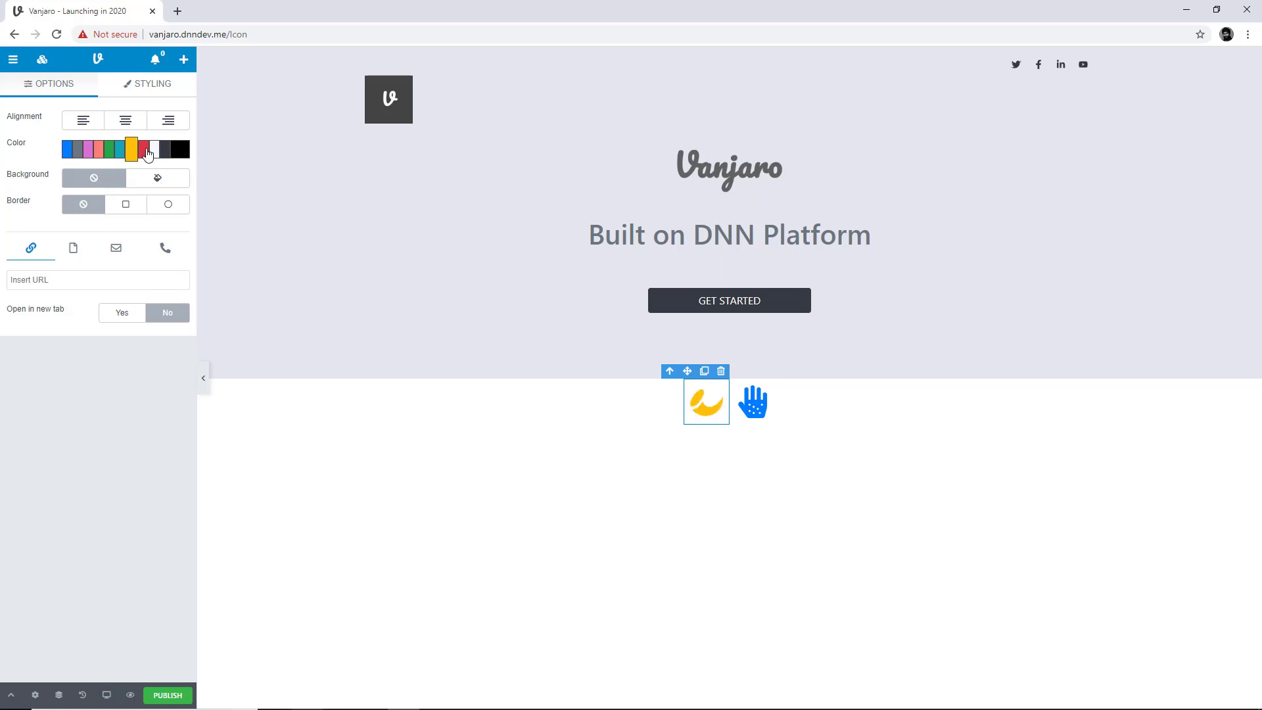
click(145, 152)
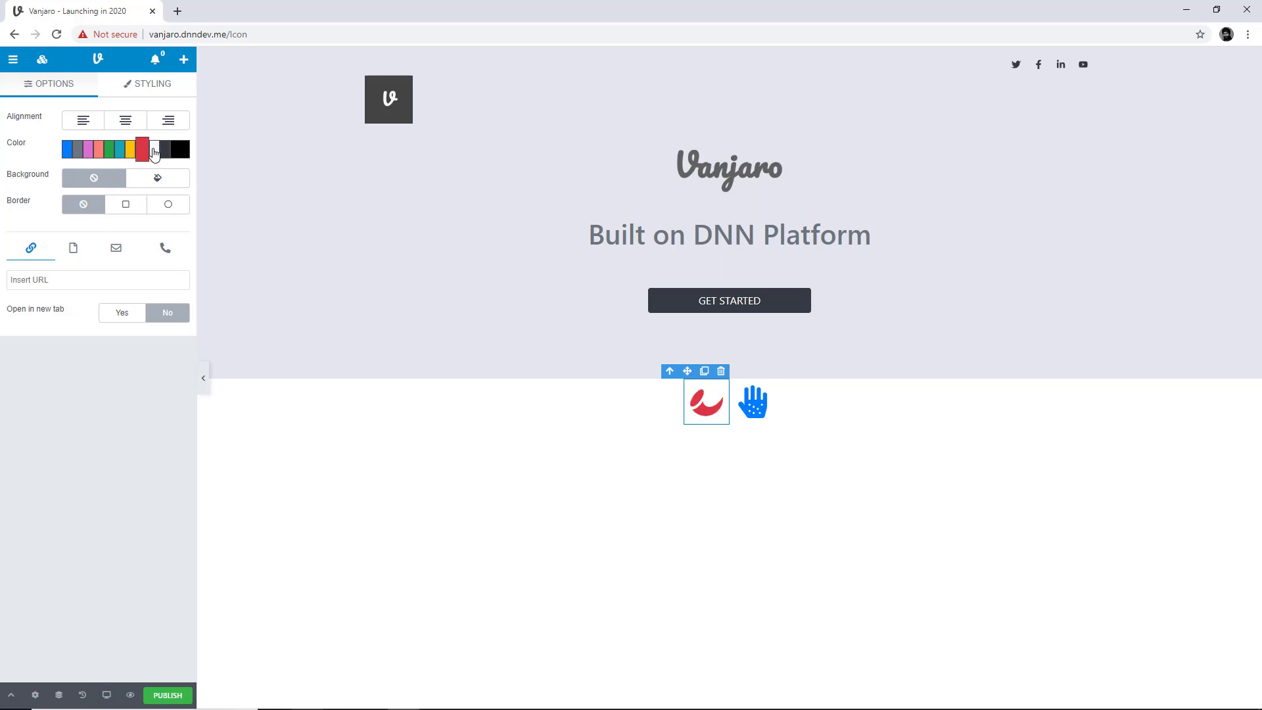
click(156, 153)
click(165, 154)
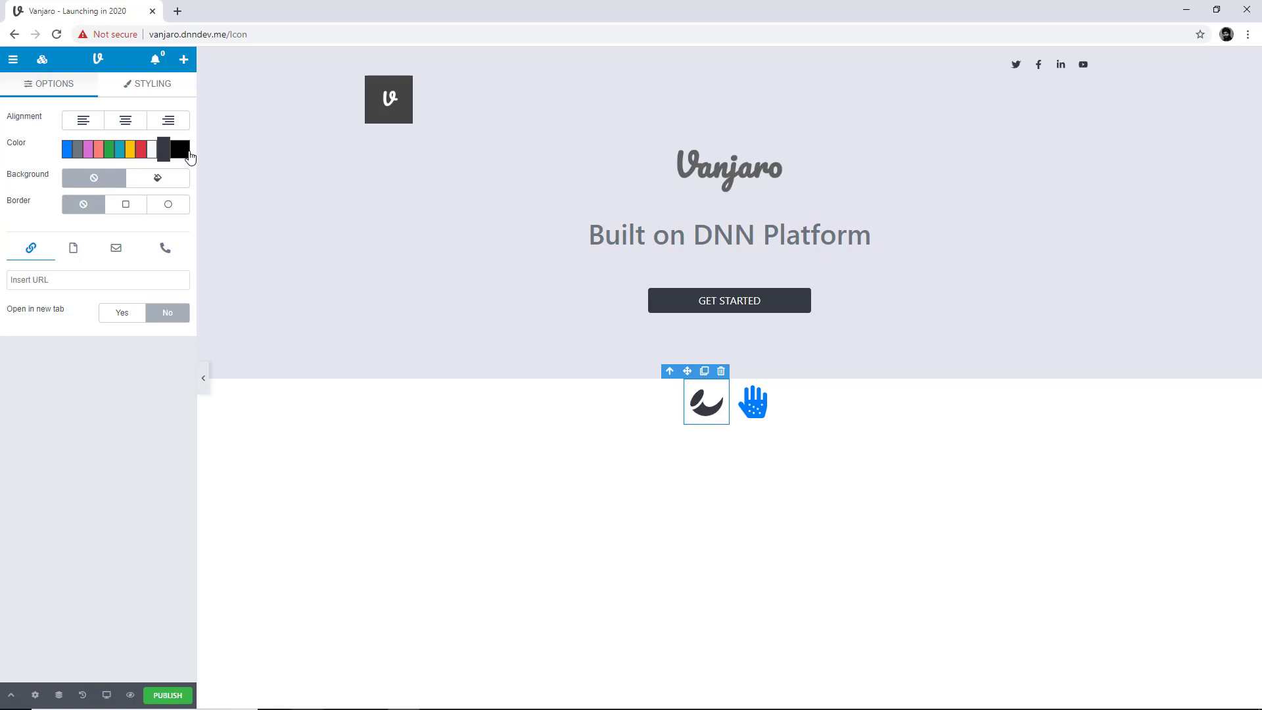
Try a custom violet colour on the Affiliatetheme icon, then recolour it with the preset blue
click(189, 154)
drag(107, 248, 159, 197)
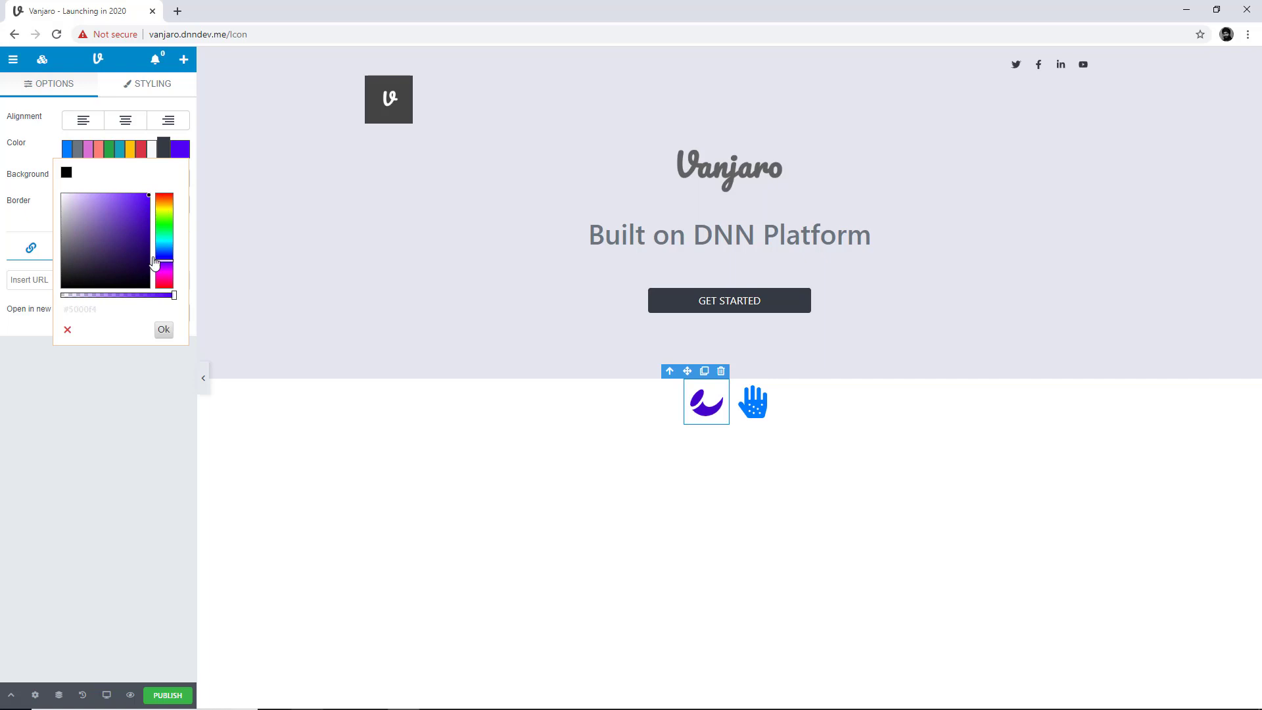
click(120, 309)
click(163, 332)
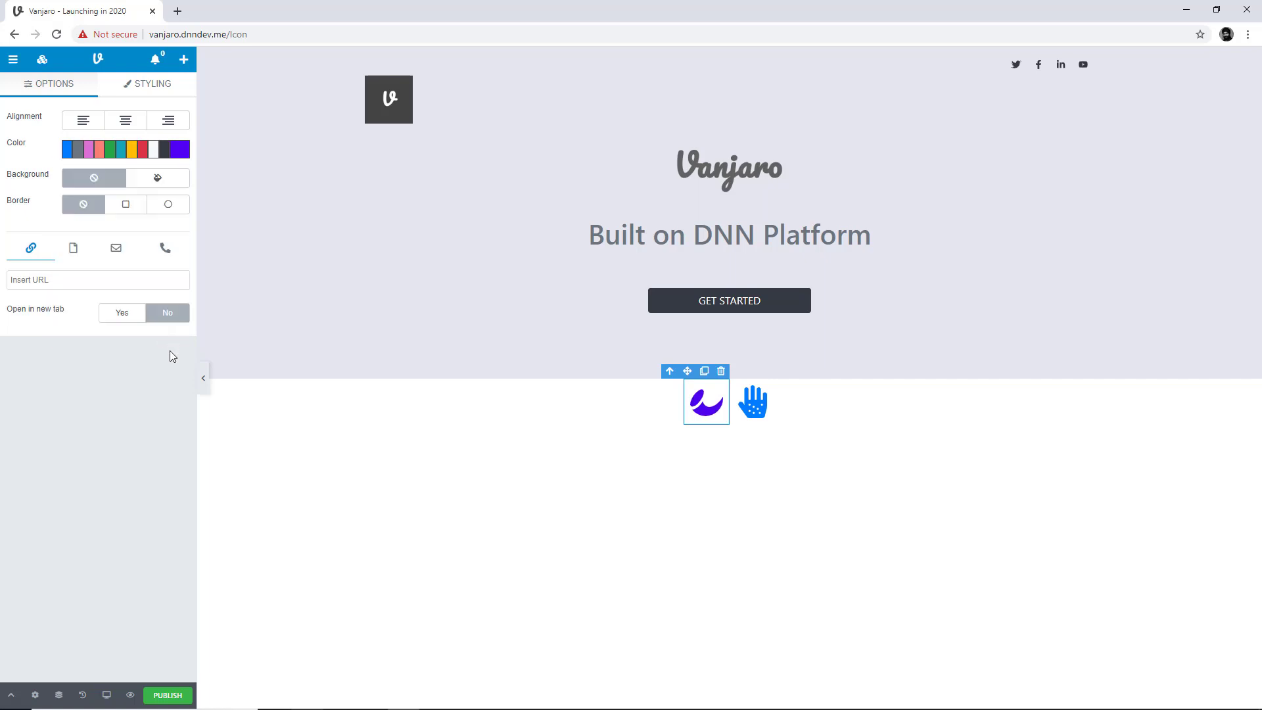
click(68, 150)
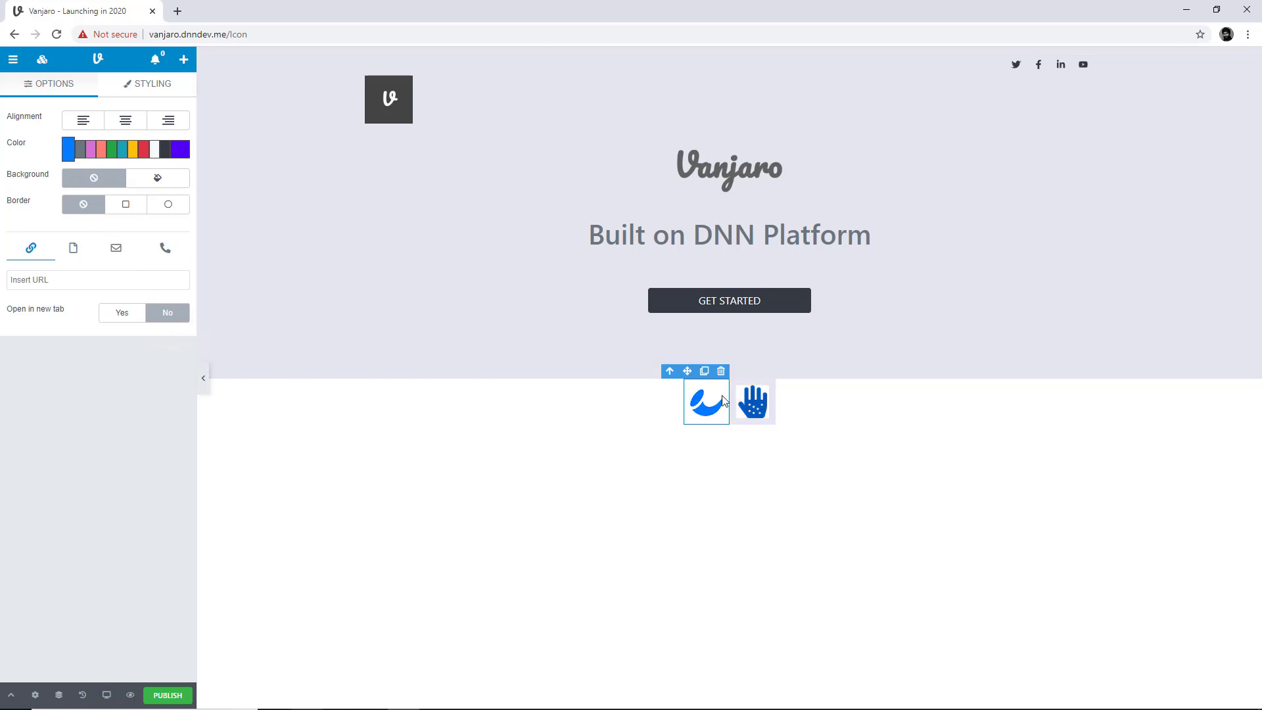
Replace the Affiliatetheme icon with the outlined User icon by searching for "user", and delete the Allergies hand icon
double_click(706, 402)
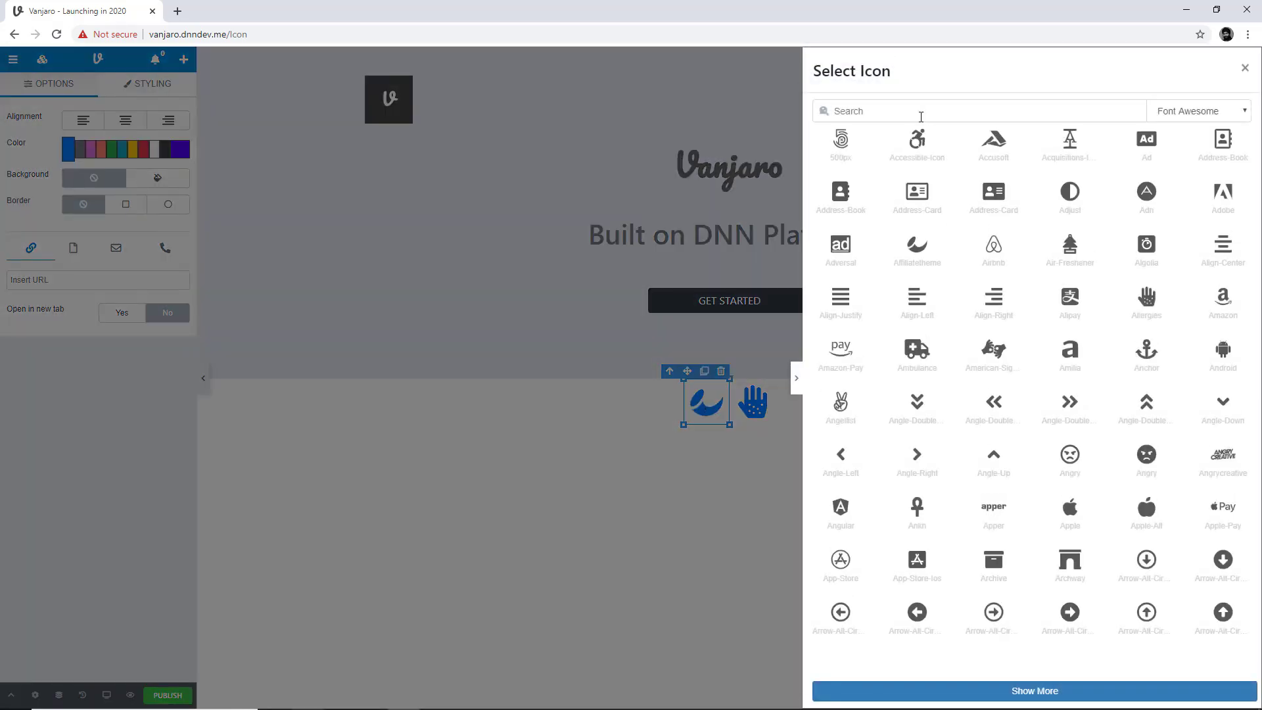
click(921, 116)
text(user)
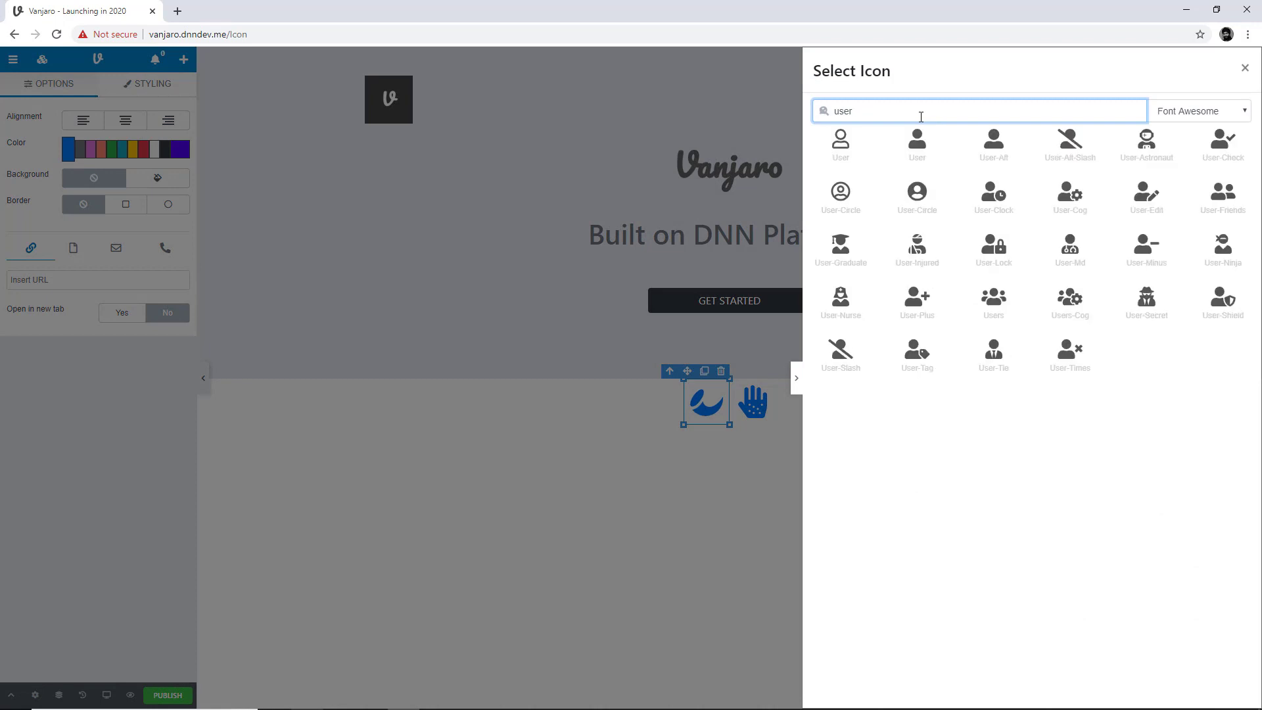
click(841, 158)
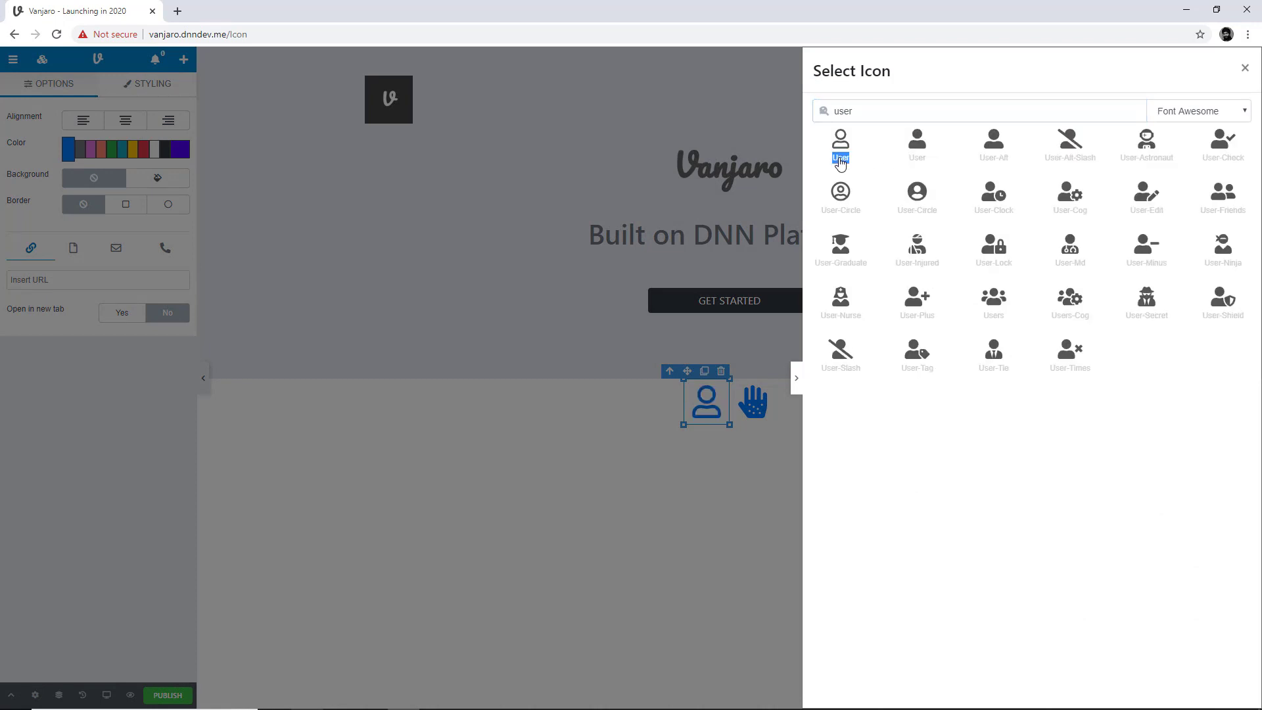
click(763, 394)
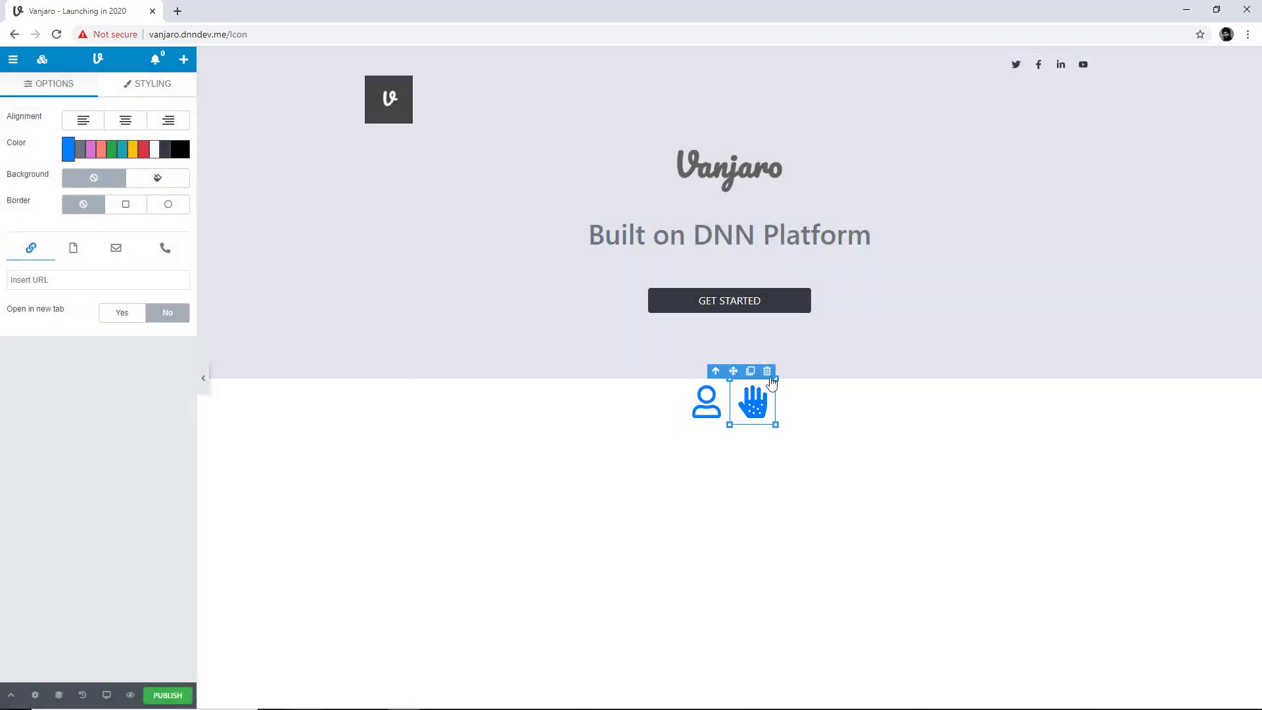
click(769, 376)
Give the user icon a grey background fill and recolour the icon itself white
click(726, 414)
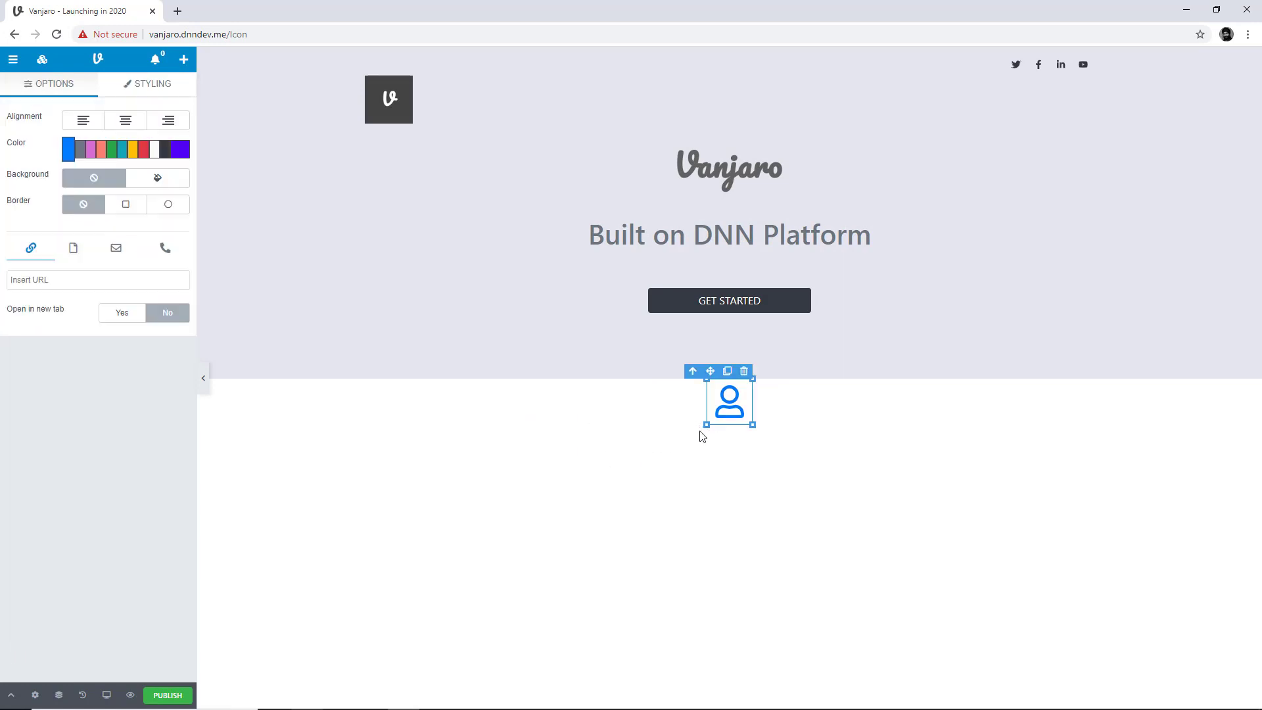
click(179, 185)
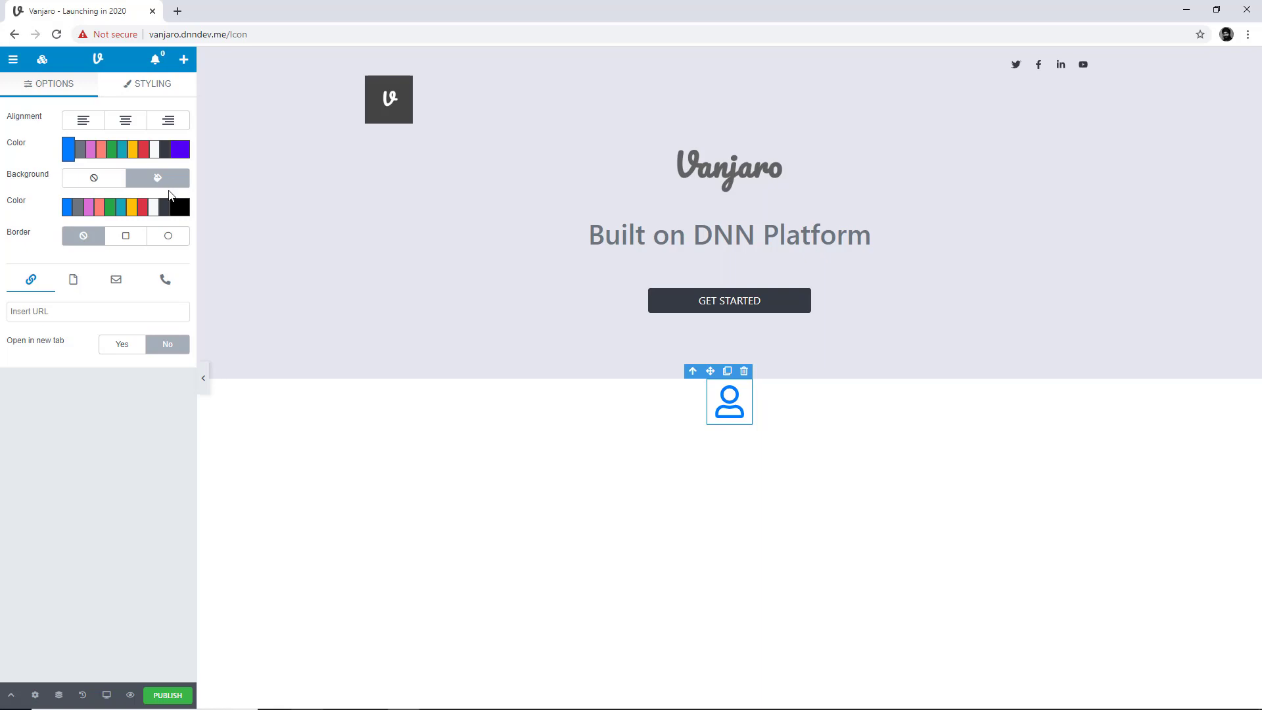
click(79, 211)
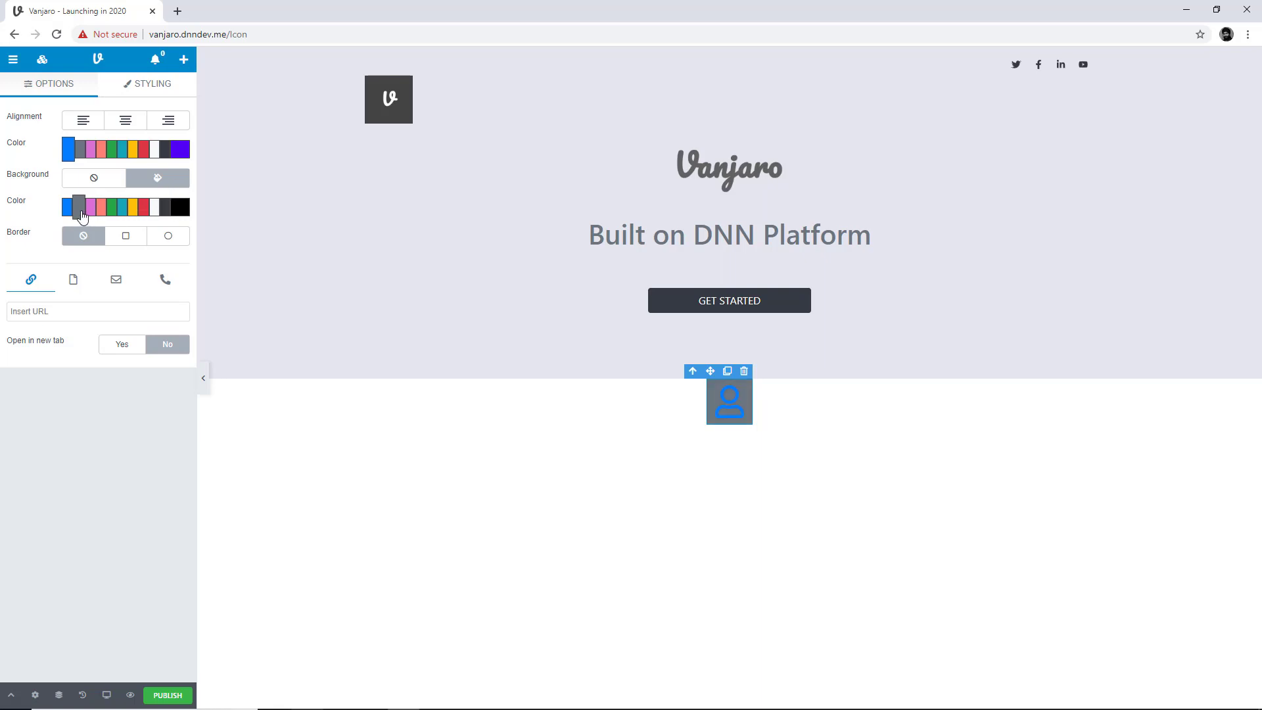
click(158, 154)
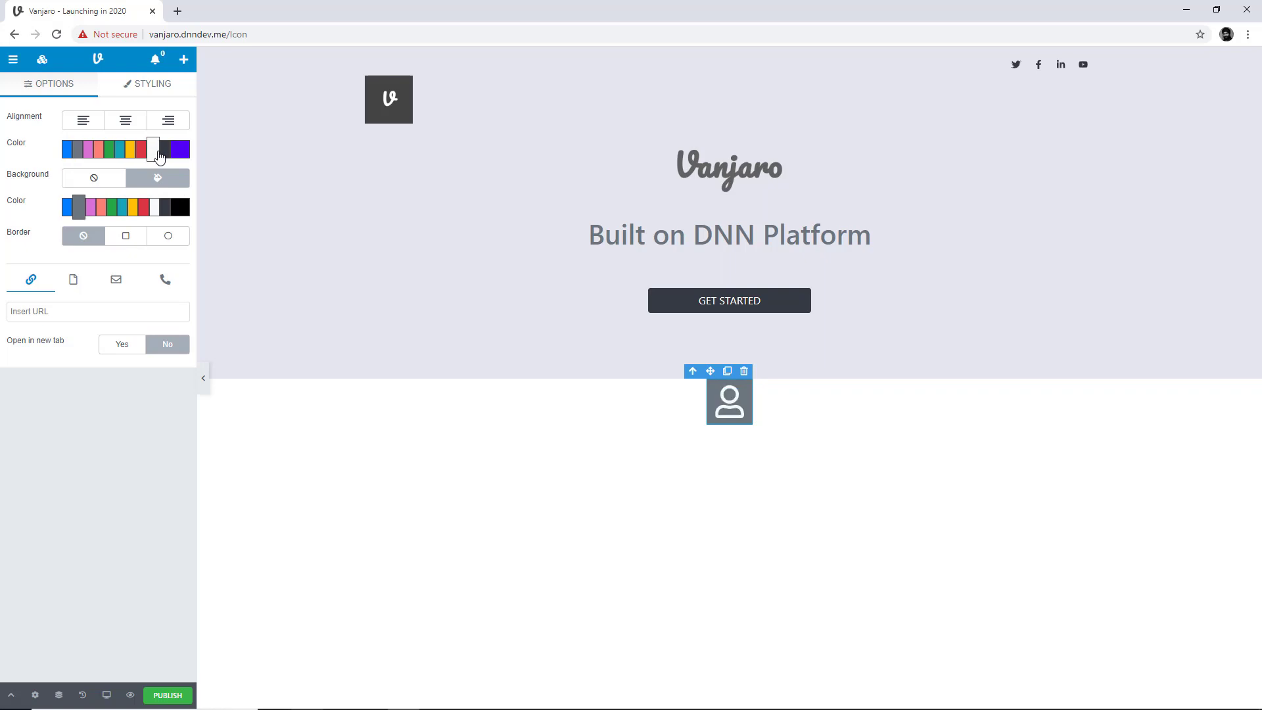
click(588, 431)
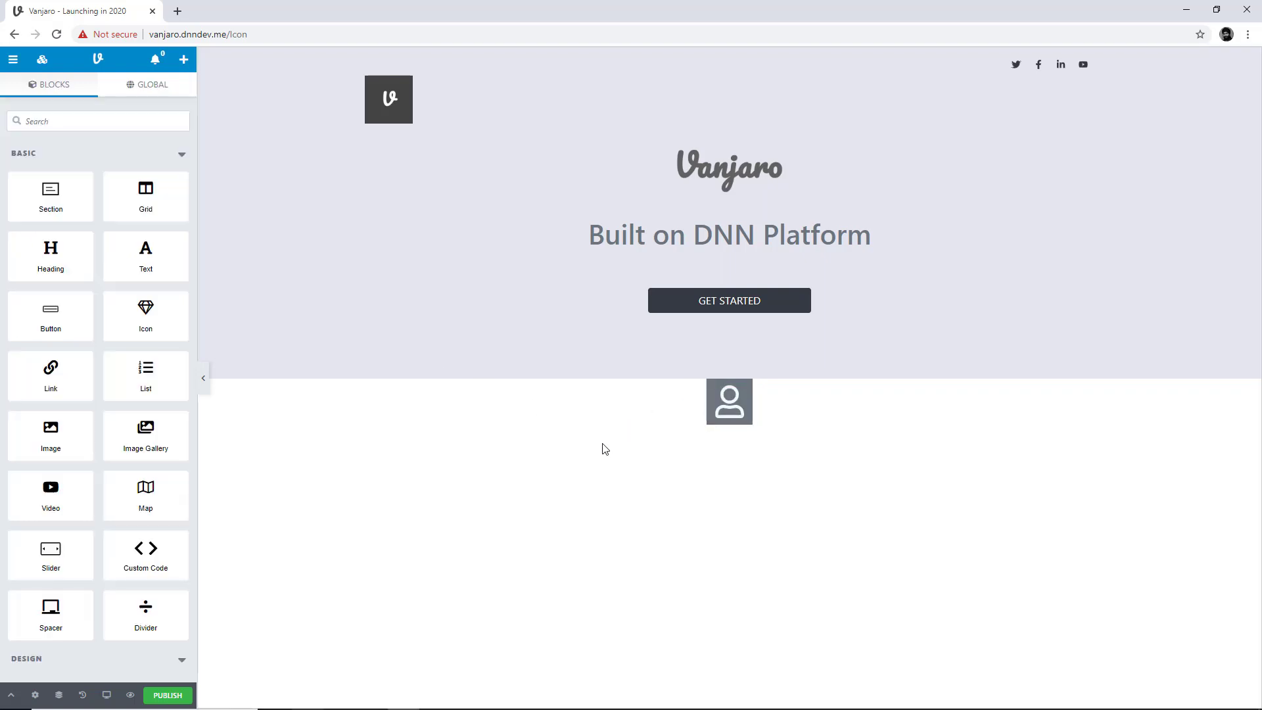
Resize the user icon on the page, ending slightly larger than its original size
click(720, 409)
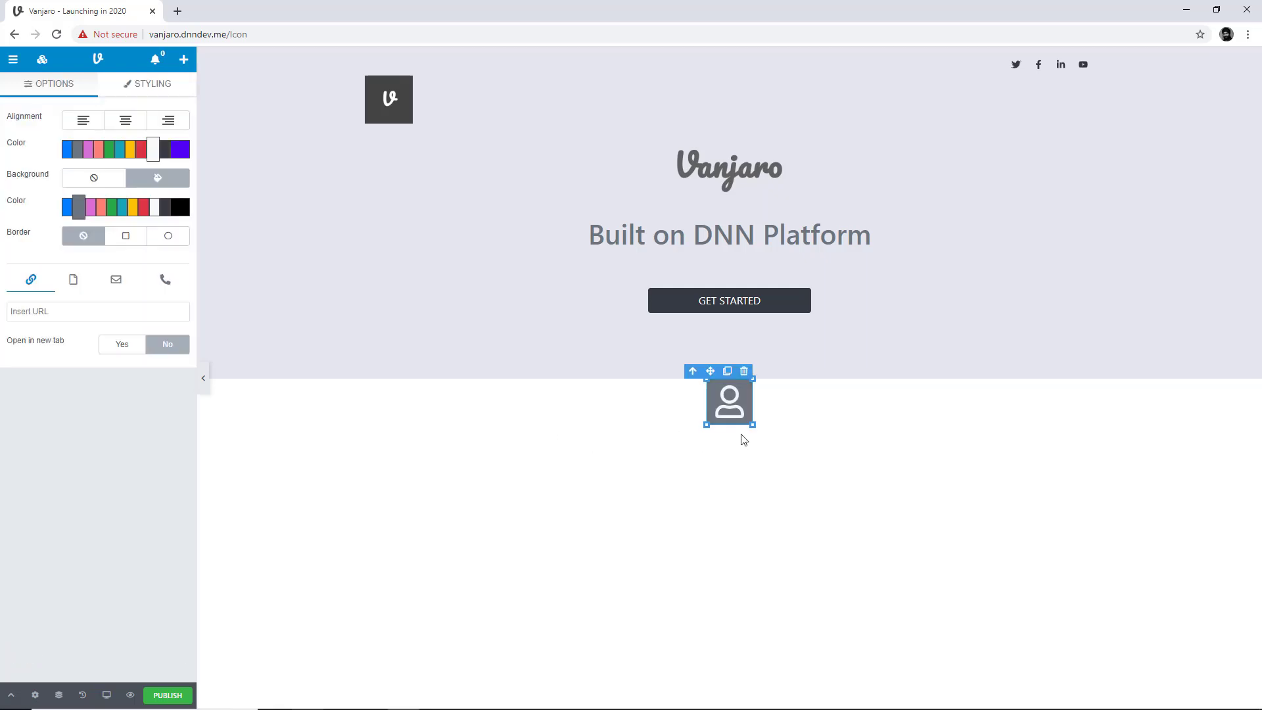
drag(754, 428, 853, 542)
drag(753, 435, 753, 431)
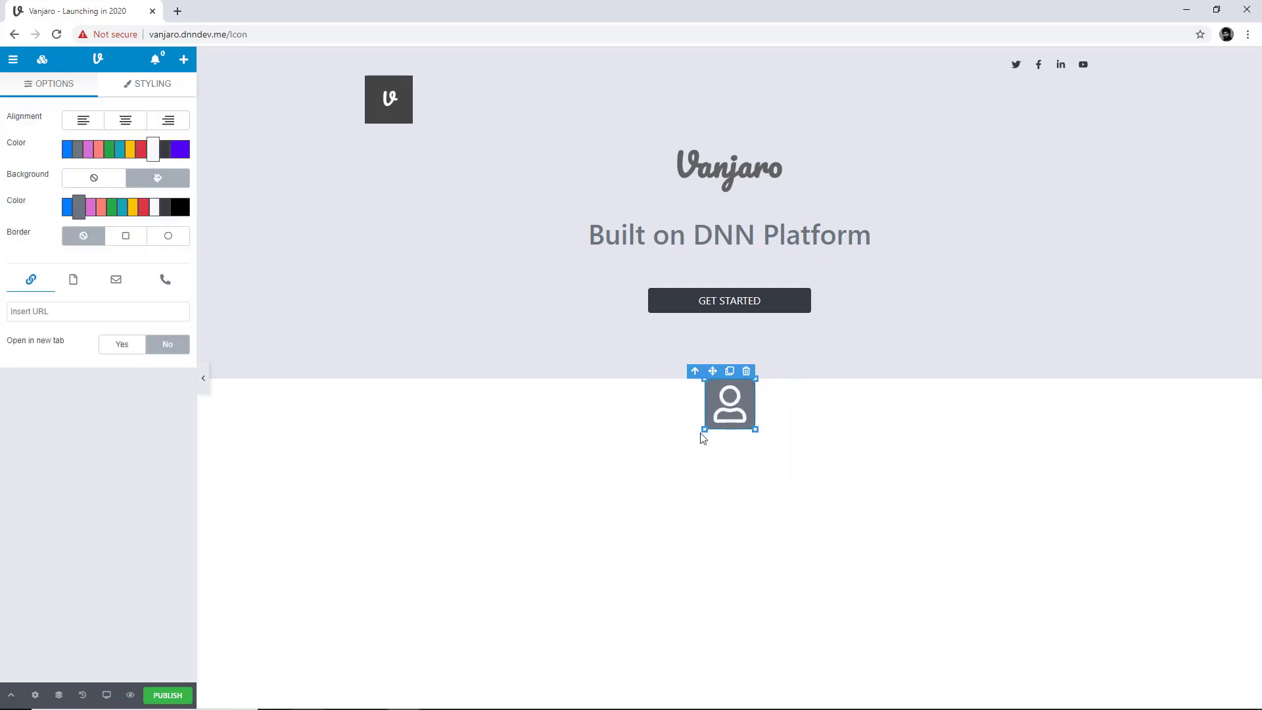
Add a circular border to the user icon, trying different widths and gaps and ending on width 11 and gap 28
click(180, 241)
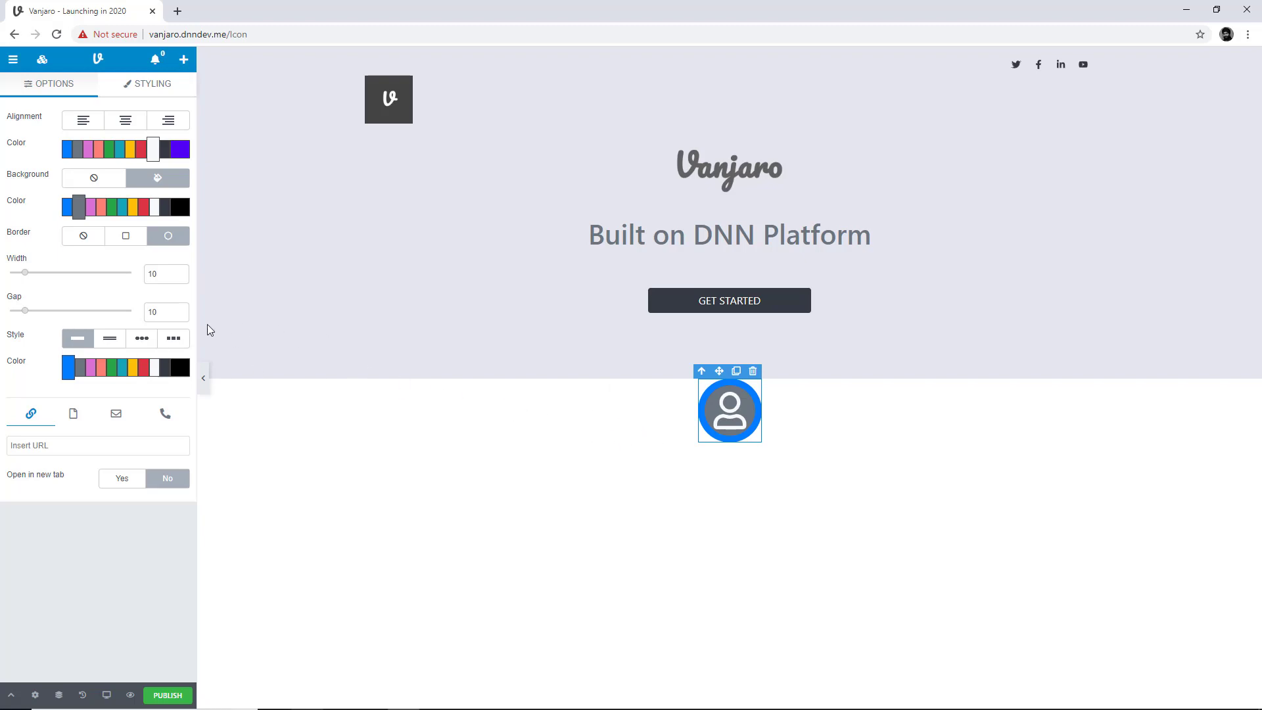
drag(25, 272, 14, 273)
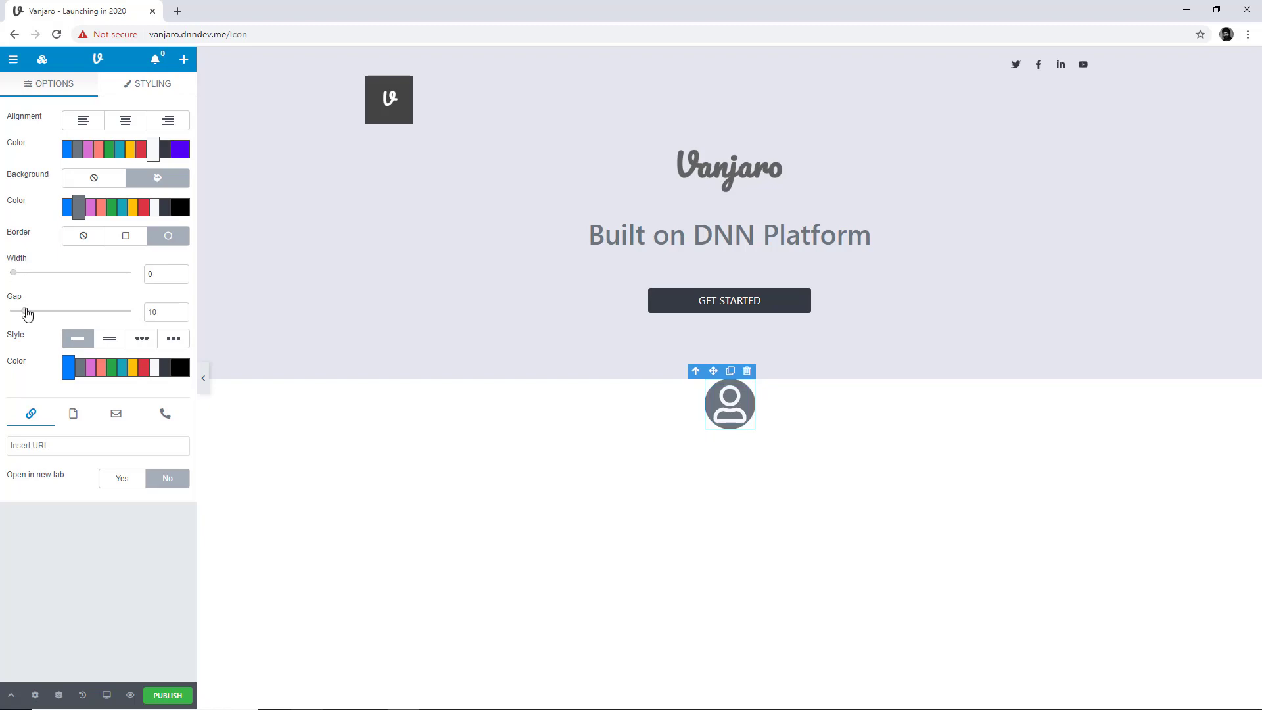
drag(26, 311, 57, 325)
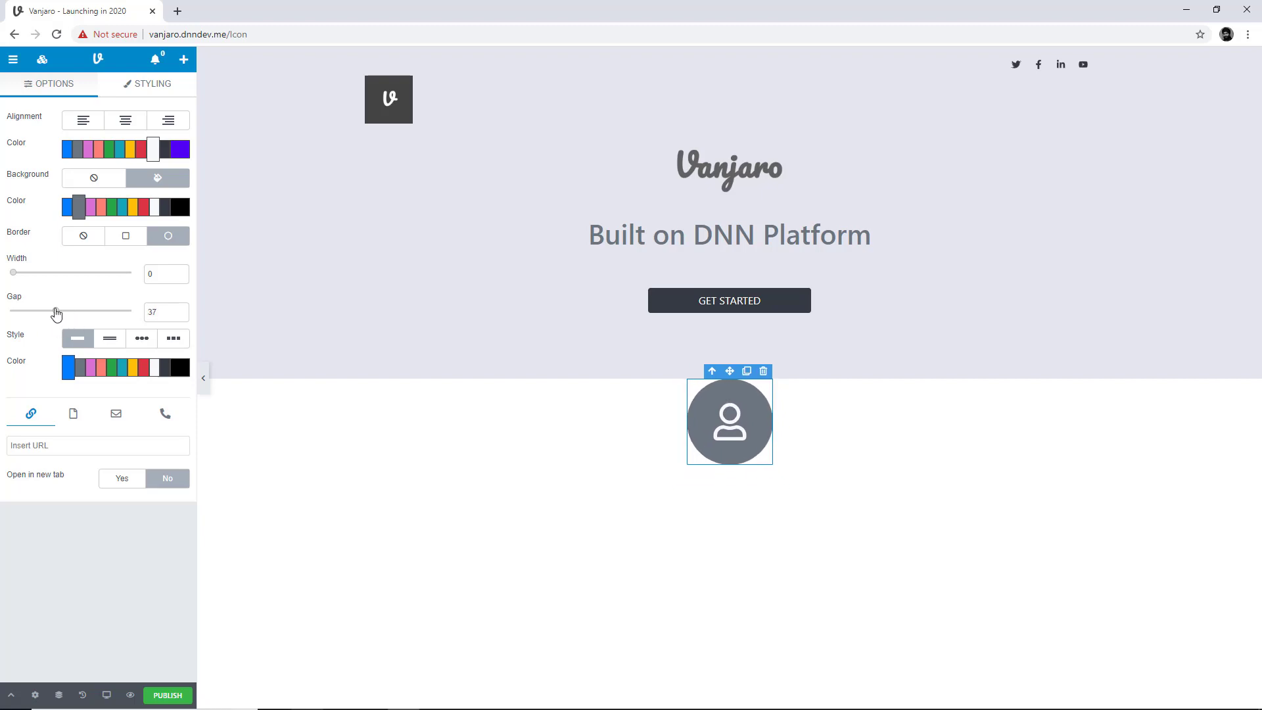
mouse_move(56, 315)
mouse_down()
mouse_move(8, 326)
mouse_move(47, 321)
mouse_up()
drag(13, 278, 25, 274)
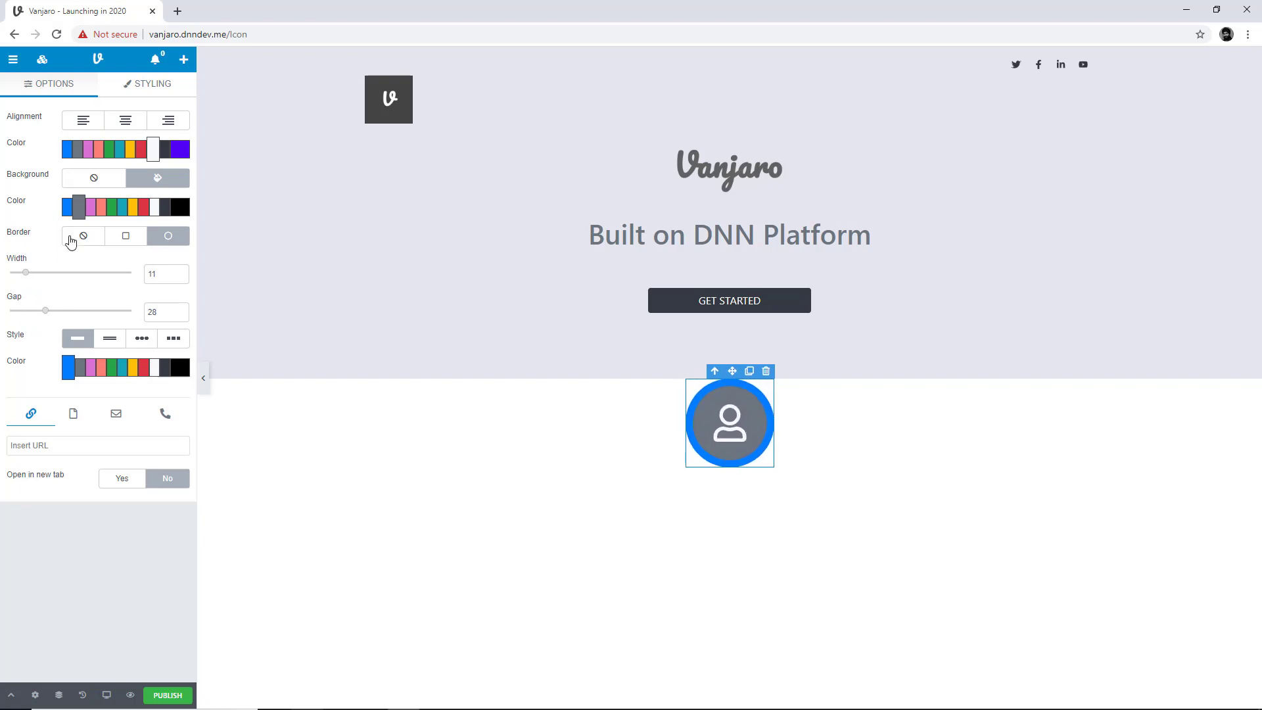
Remove the user icon's background, recolour the icon and its circular border grey, and use the double border style
click(104, 184)
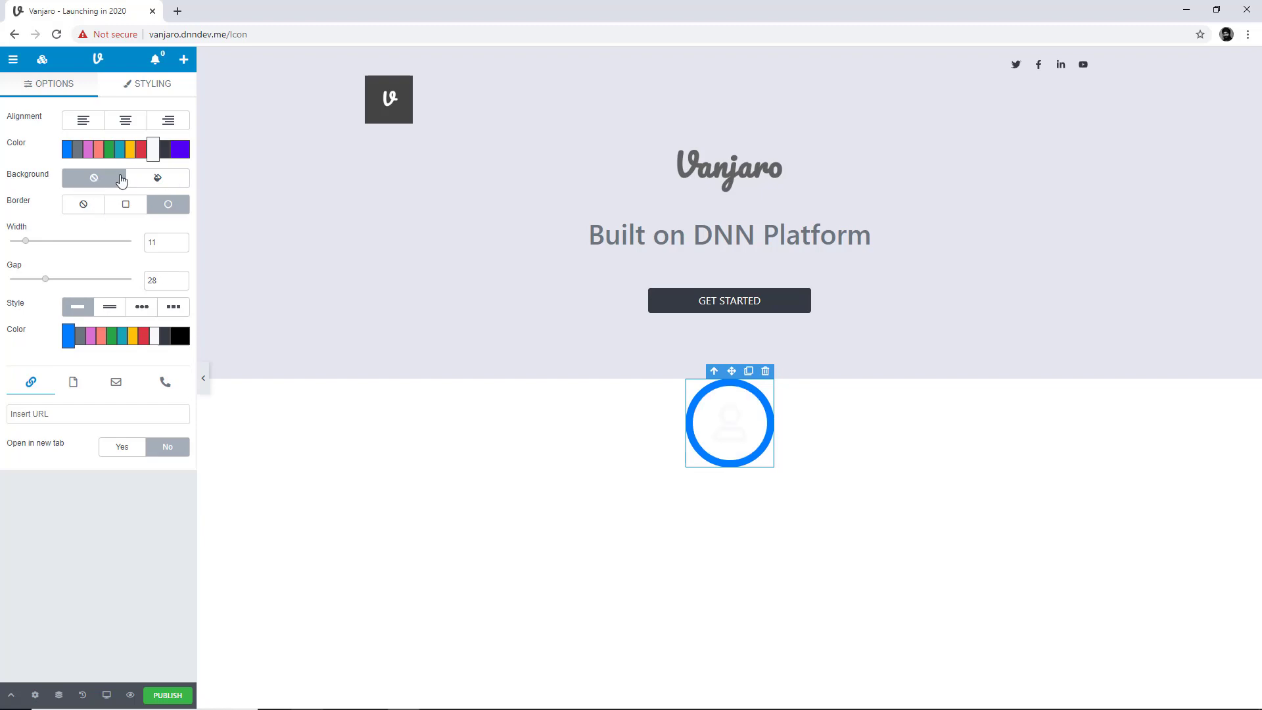
click(79, 150)
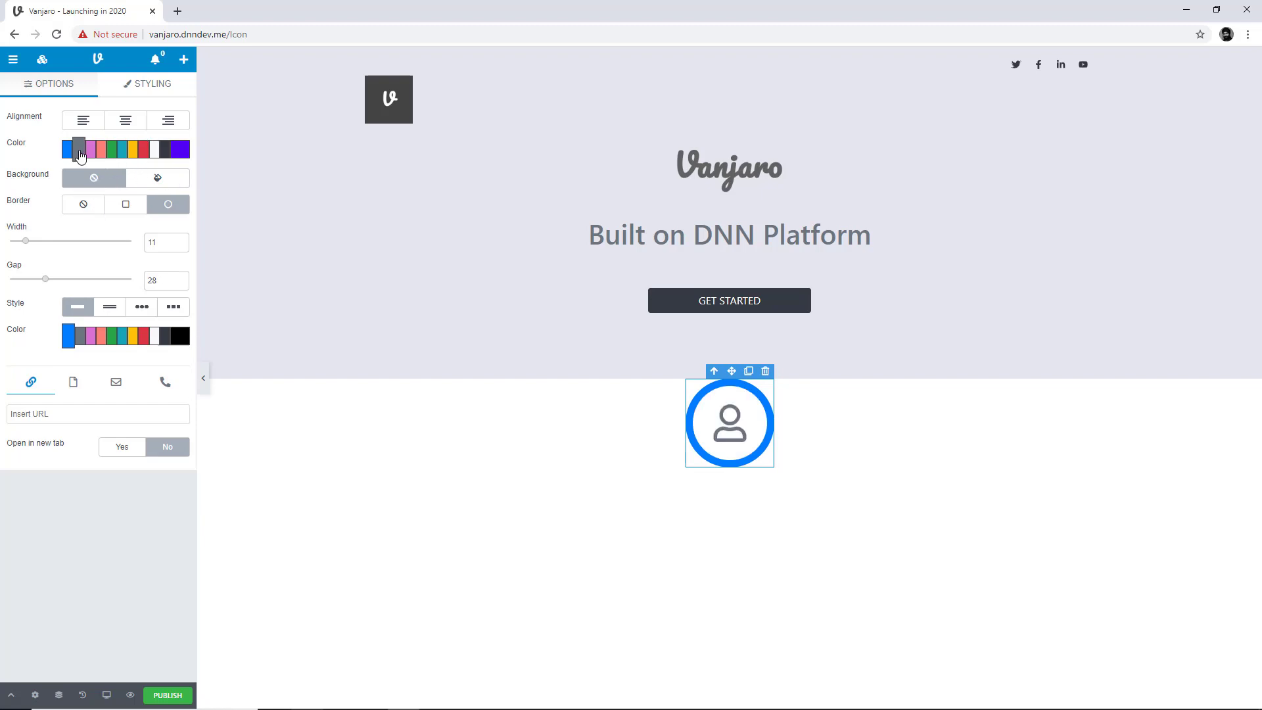
click(80, 337)
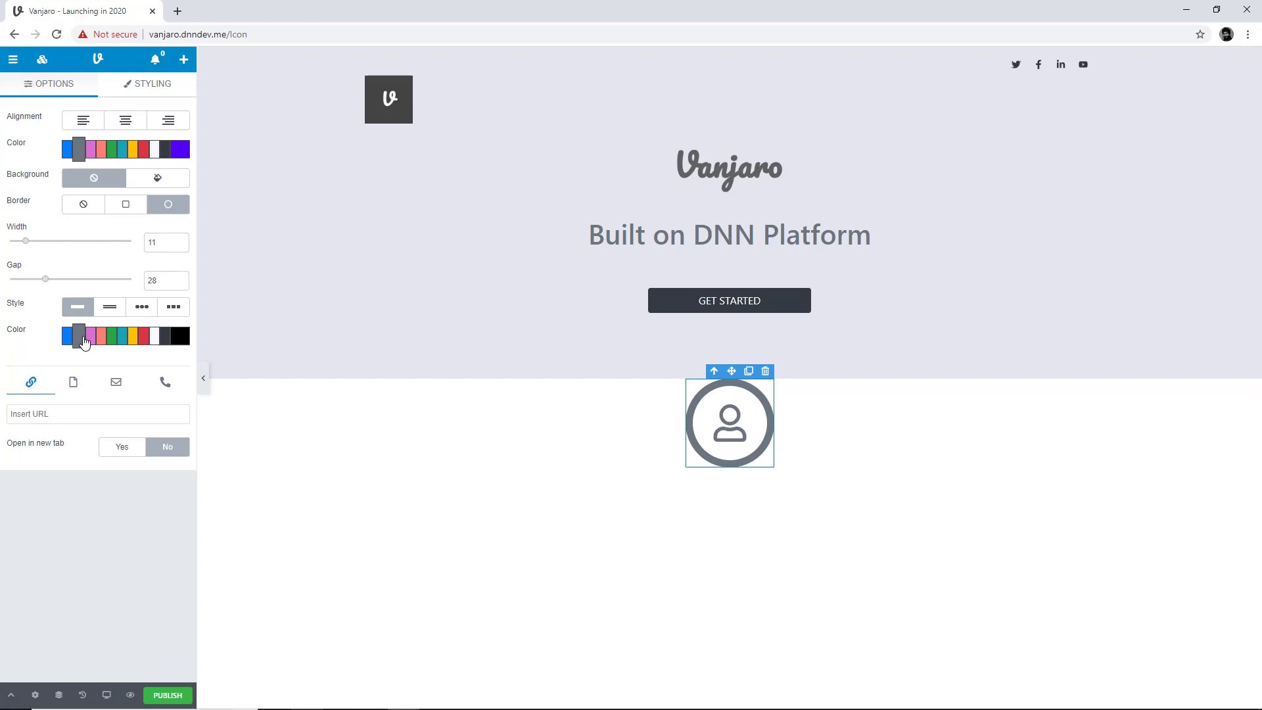
click(118, 314)
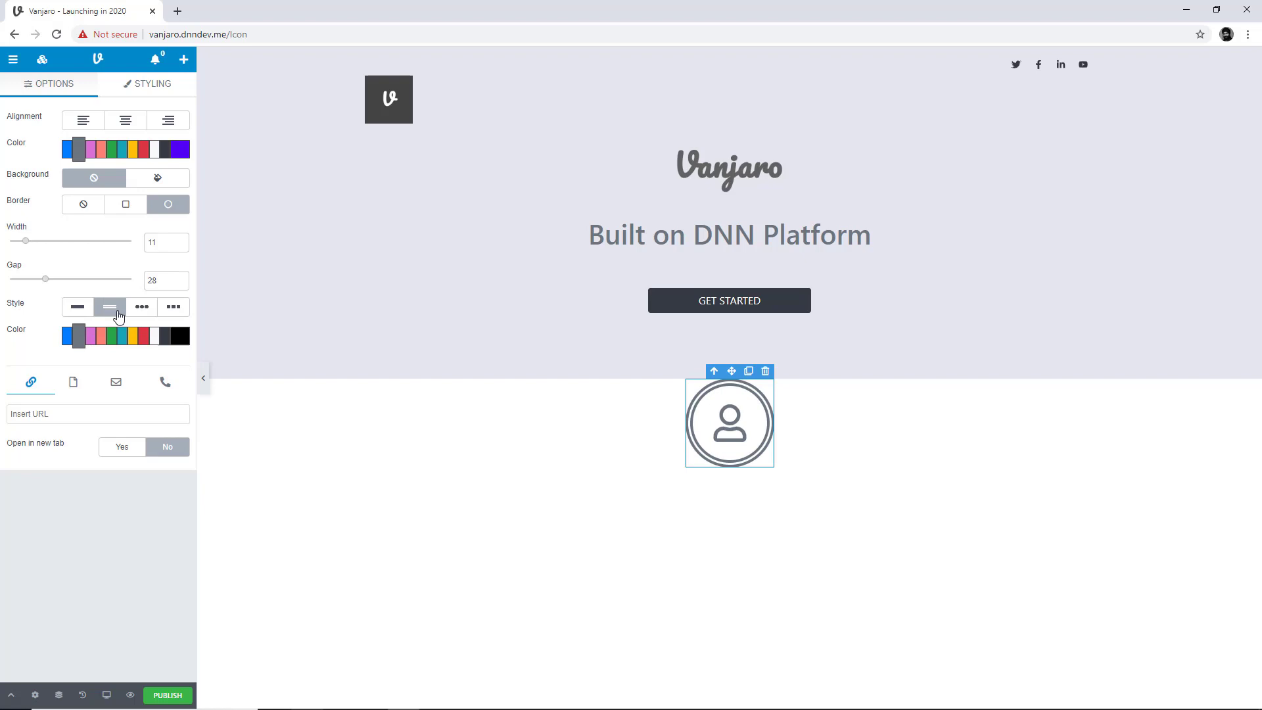
Switch the user icon's border to square and try the solid, double and dotted styles, ending on dashed
click(768, 459)
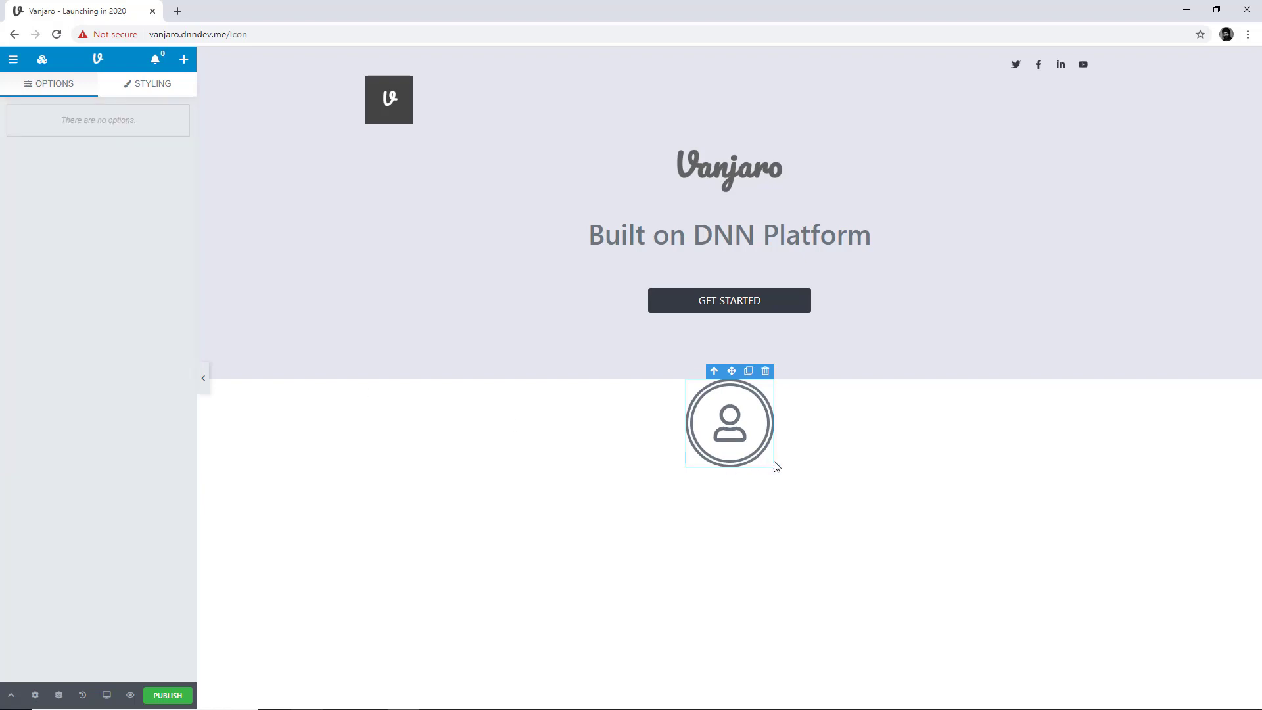
click(756, 437)
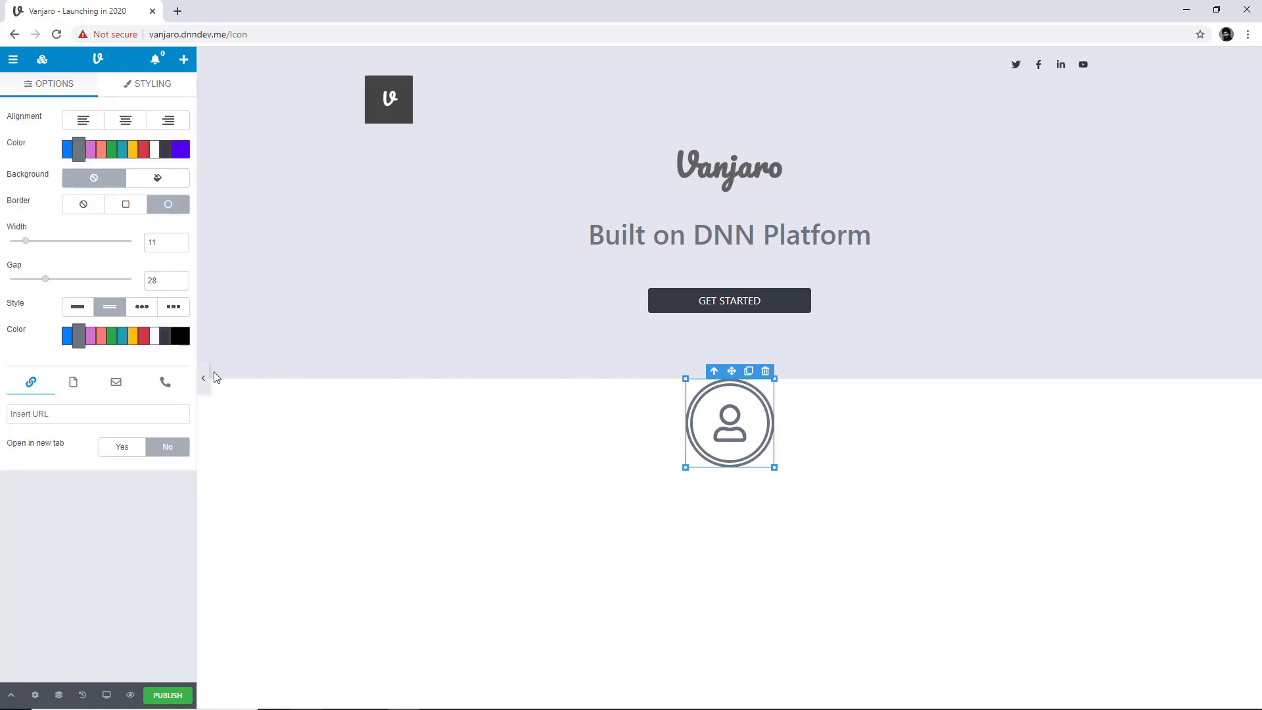
click(133, 214)
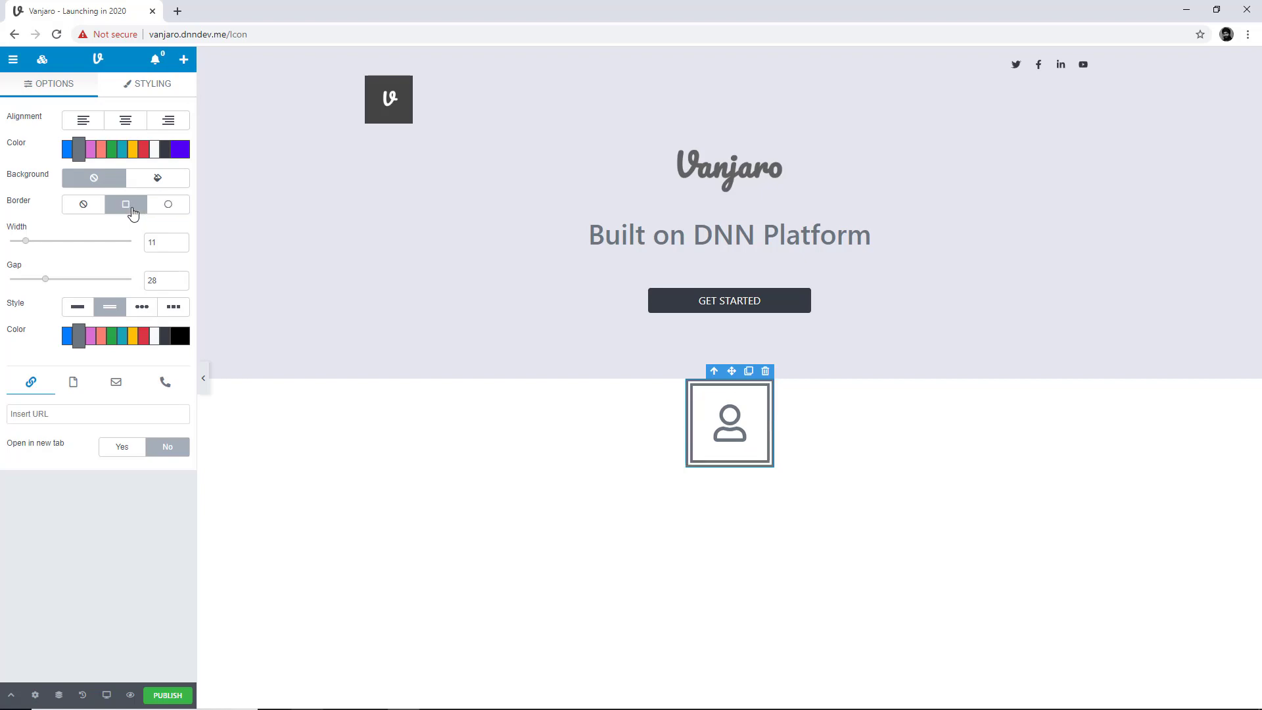
click(78, 308)
click(110, 310)
click(144, 313)
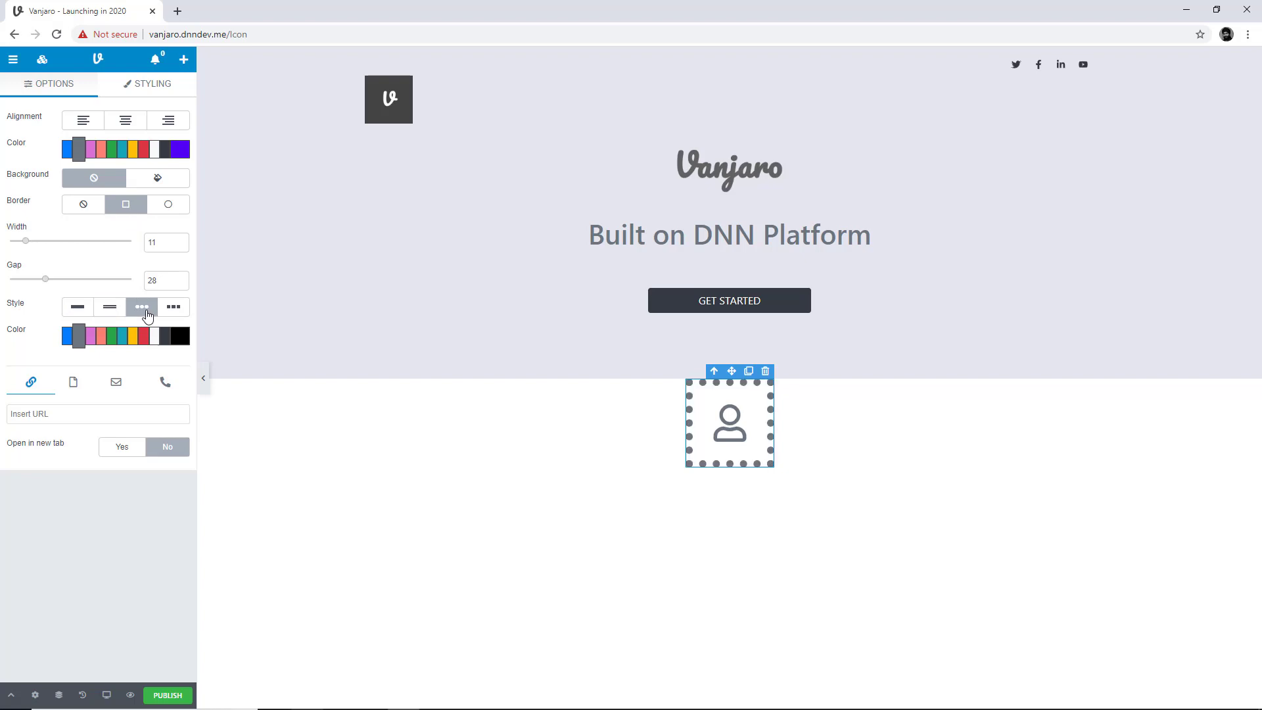
click(176, 316)
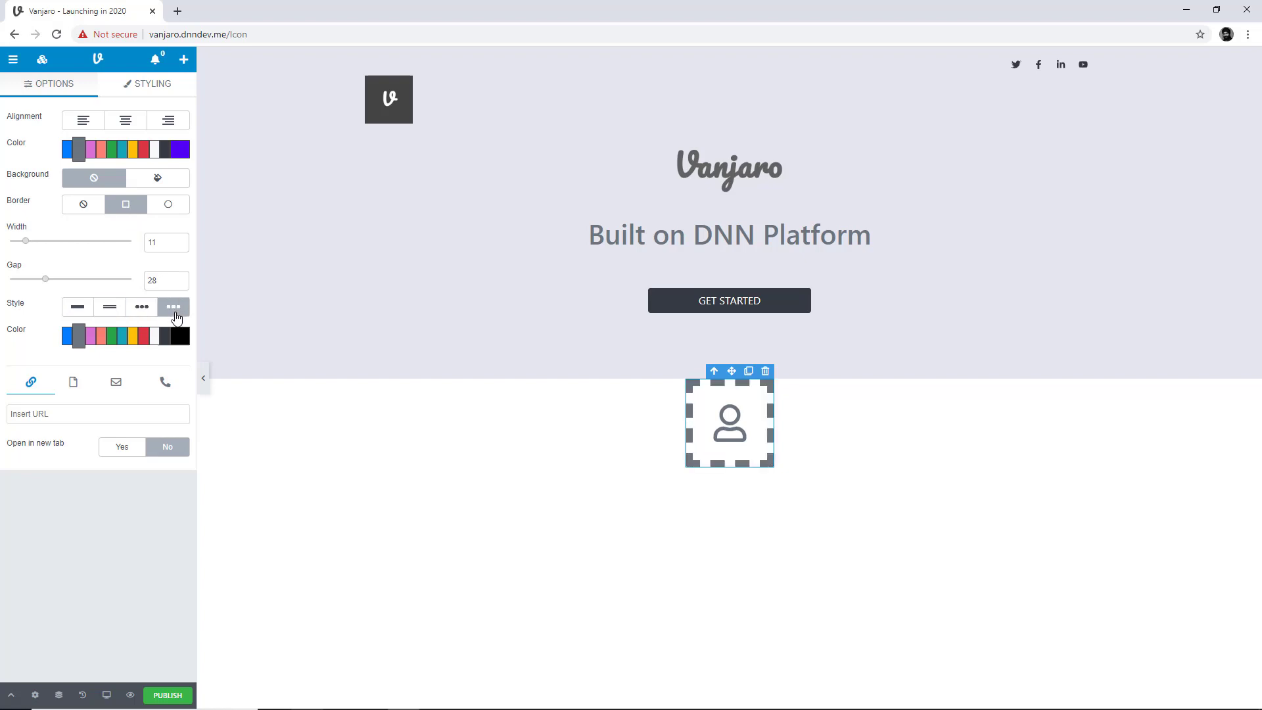
Set the dashed square border's width to 31 and gap to 51, and enlarge the user icon considerably
drag(26, 243, 73, 293)
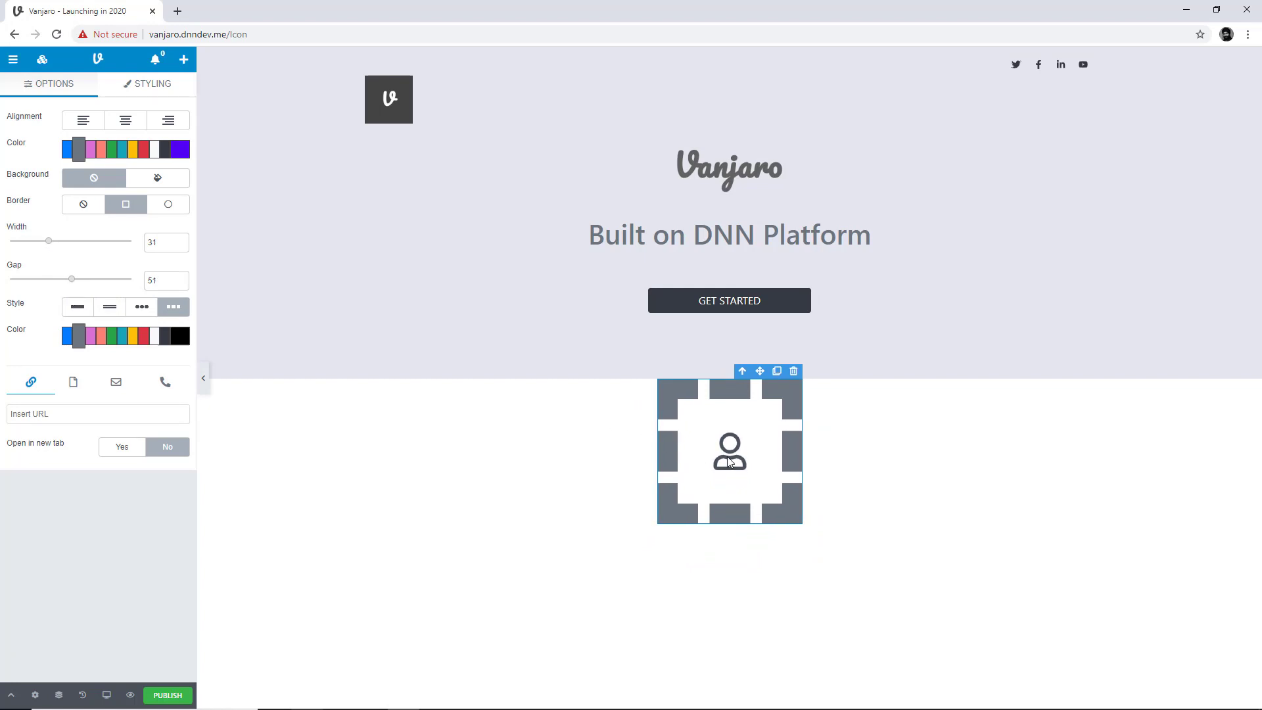
drag(799, 518, 868, 603)
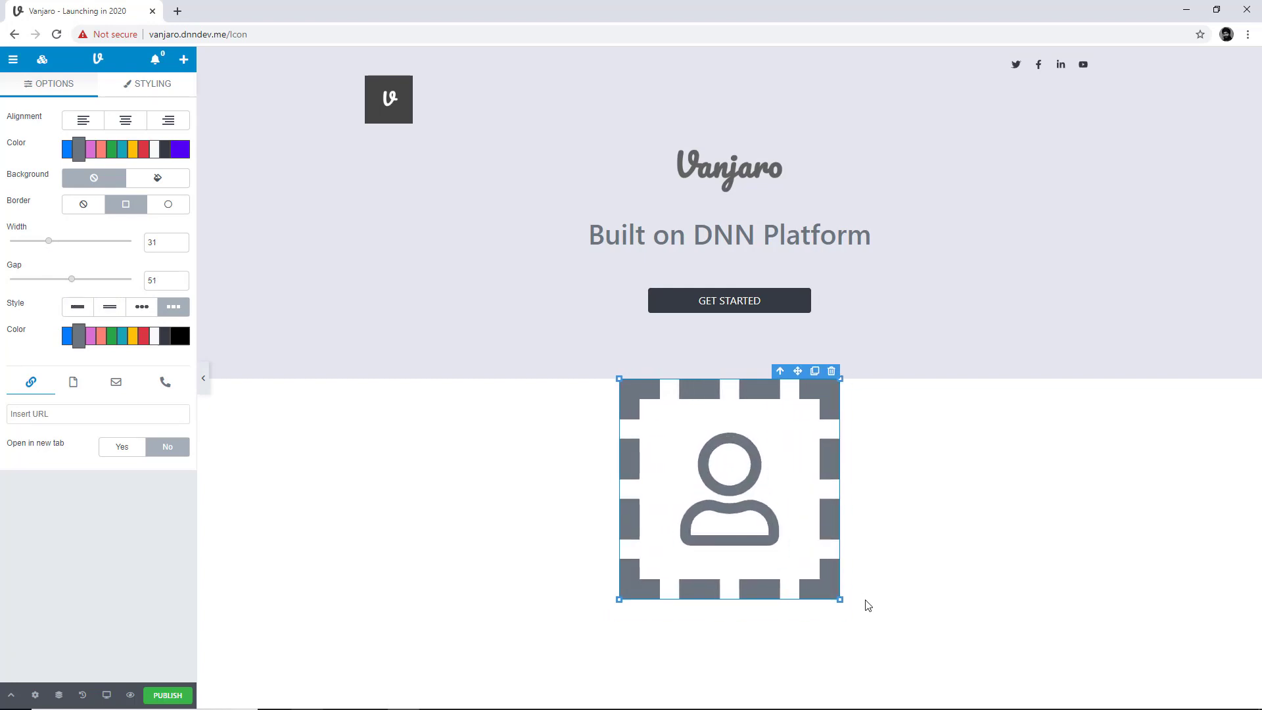
Recolour the user icon and its border salmon on a blue background, and shrink the icon
click(100, 346)
click(102, 158)
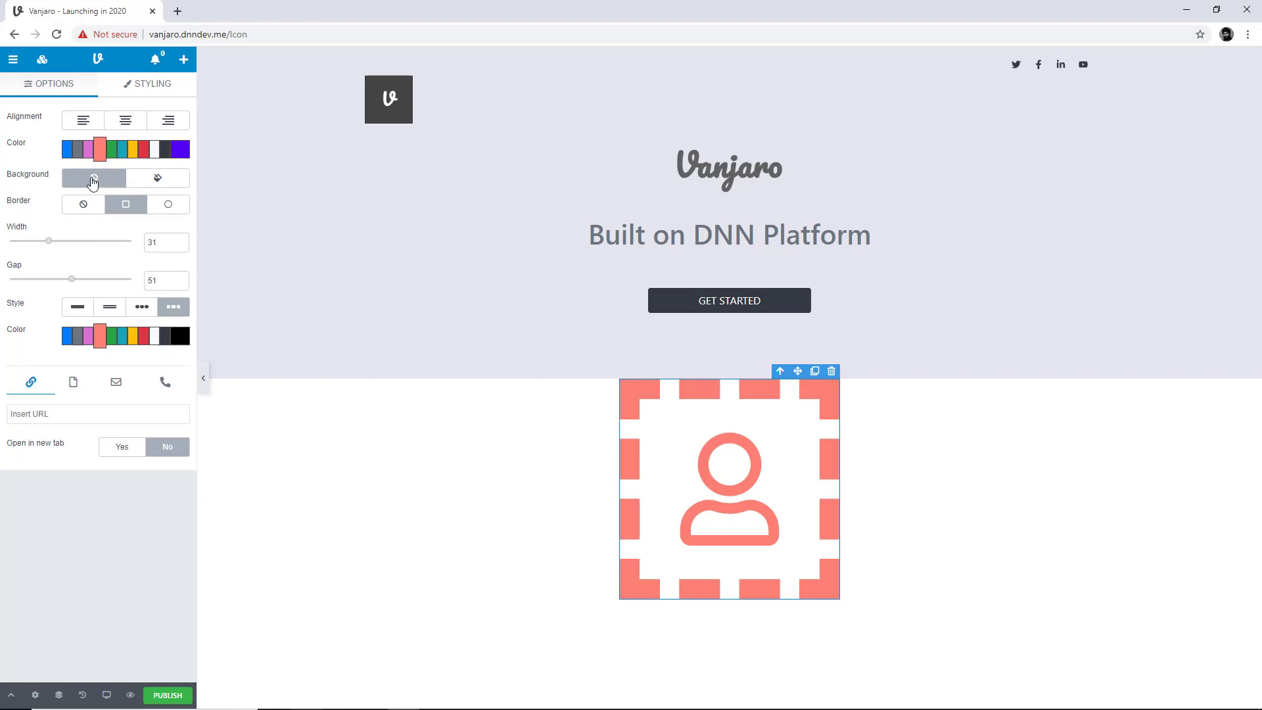
click(164, 178)
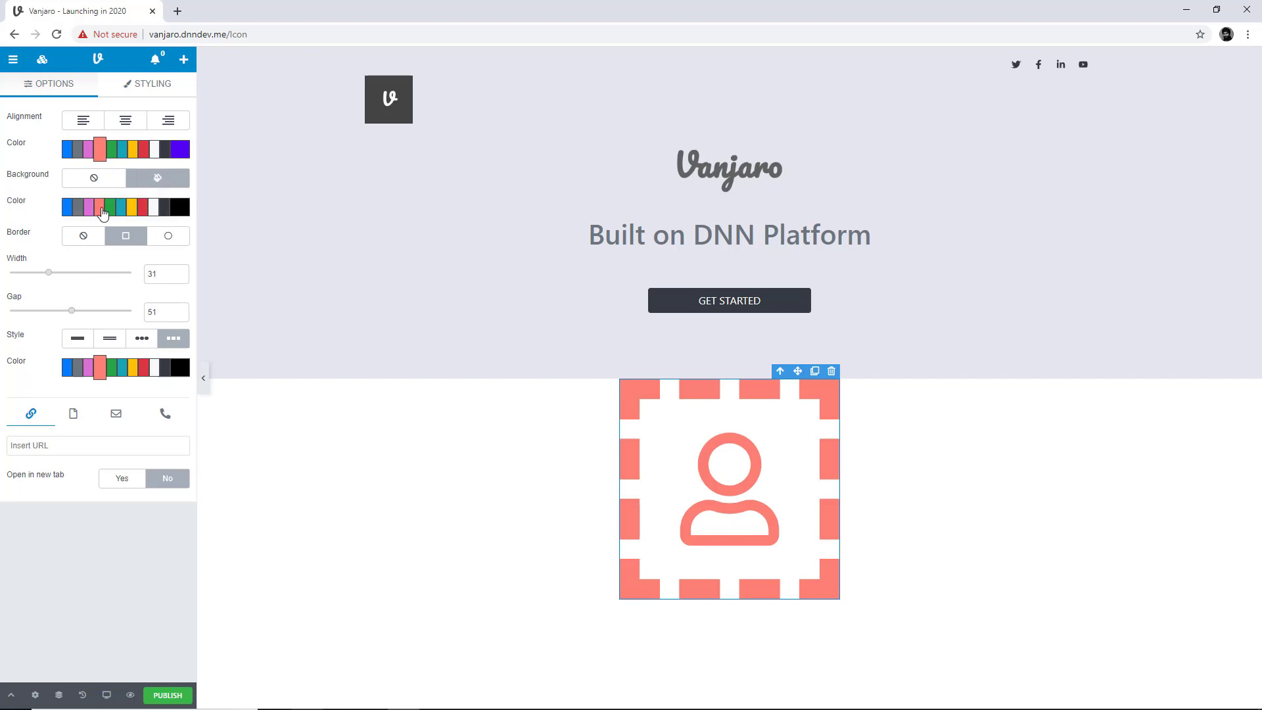
click(68, 217)
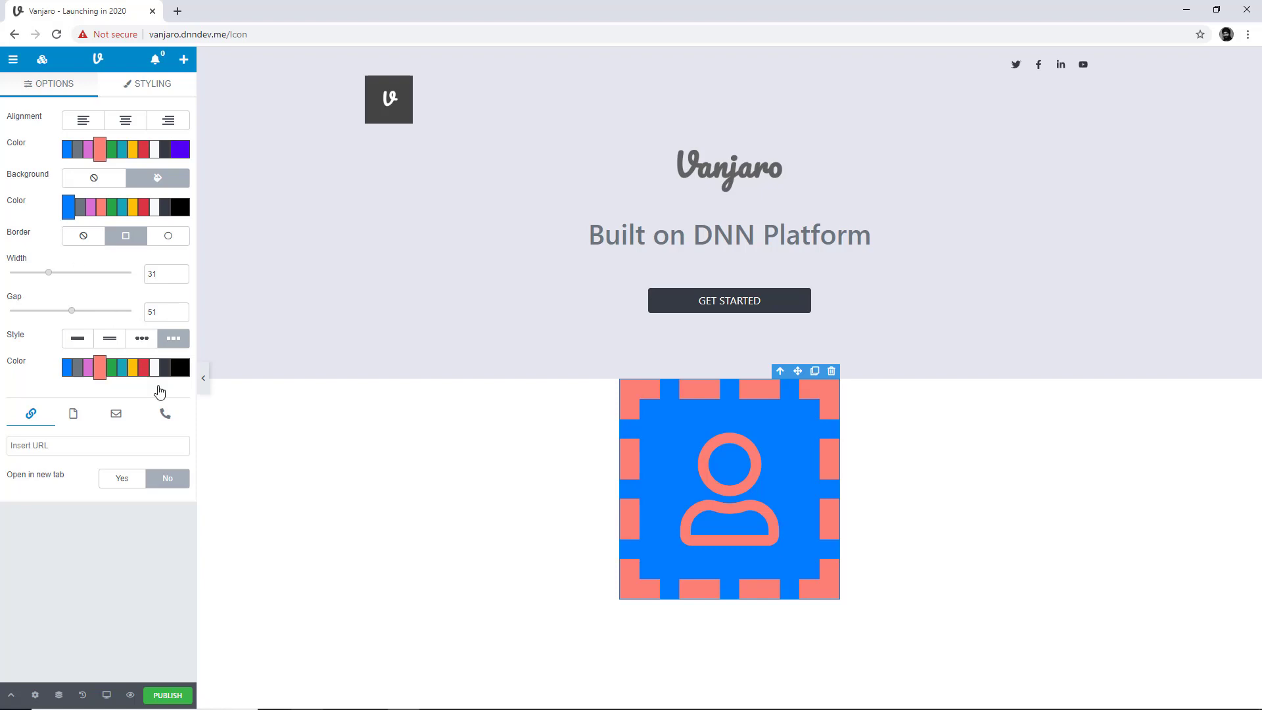
click(838, 597)
drag(838, 598, 724, 439)
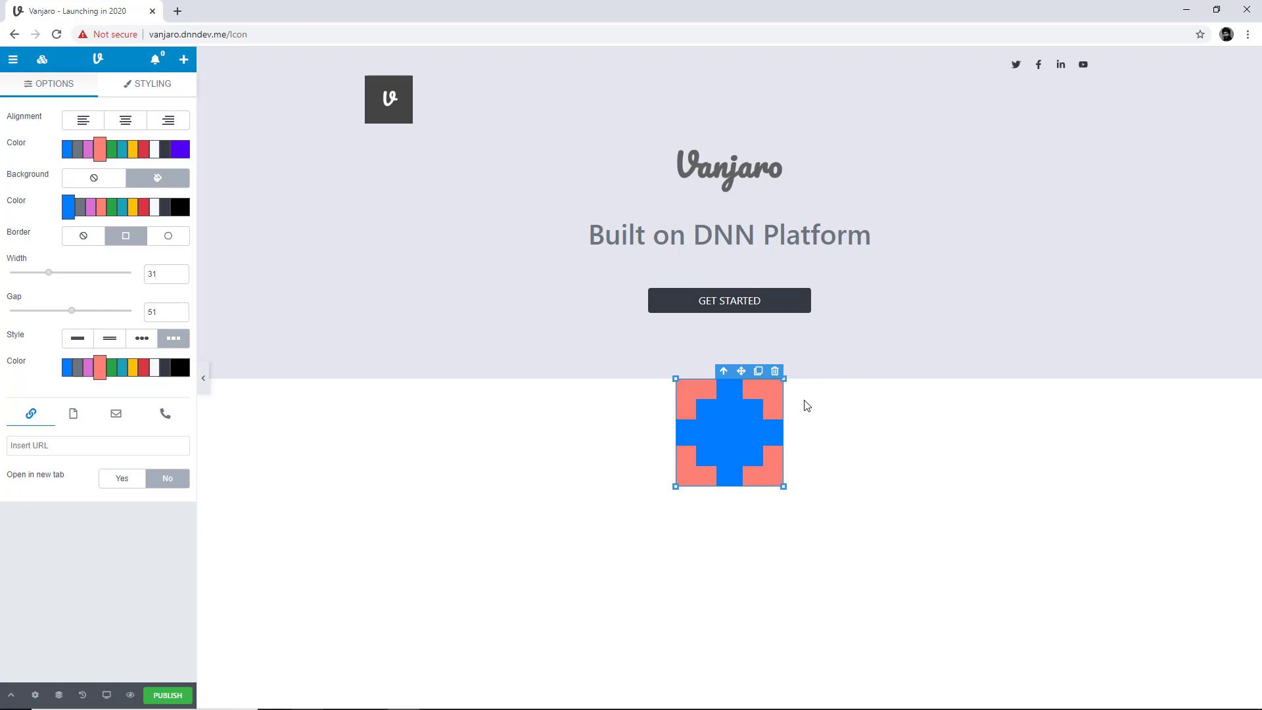
Delete the user icon block and add a new icon block in its place, using the Adjust icon
click(775, 372)
drag(148, 294, 723, 402)
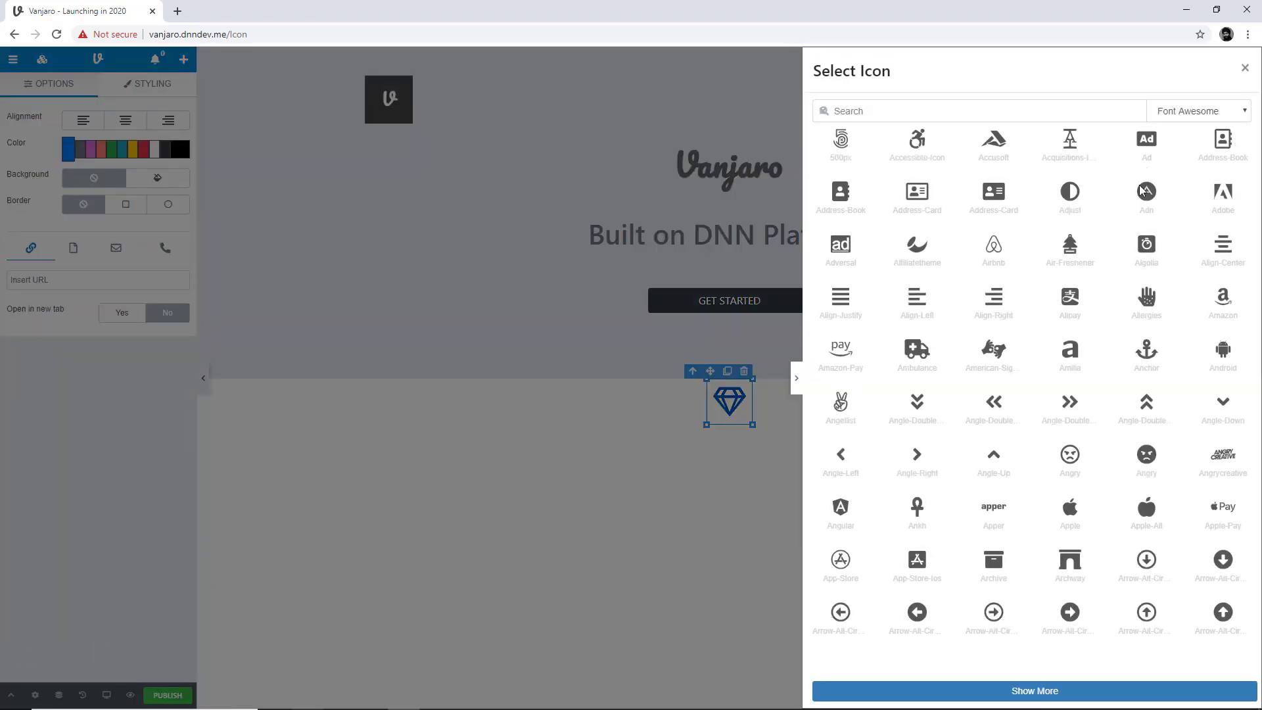
click(1069, 198)
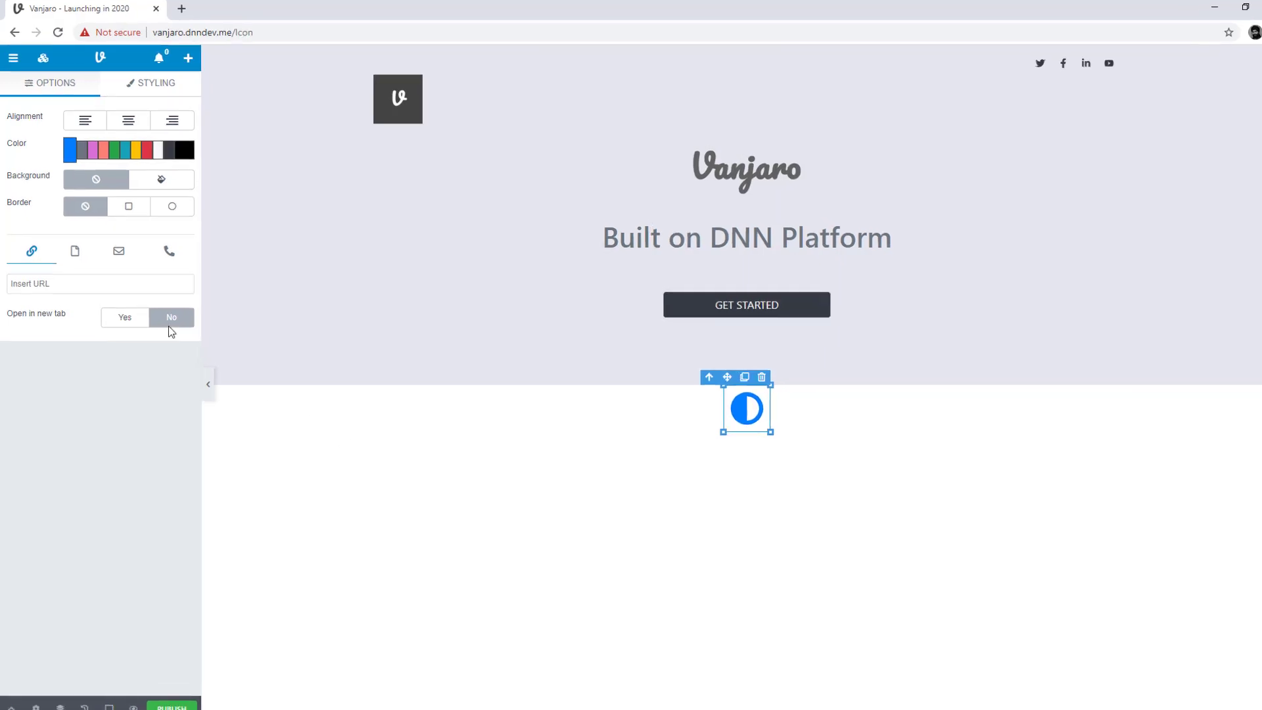
click(131, 277)
text(https:)
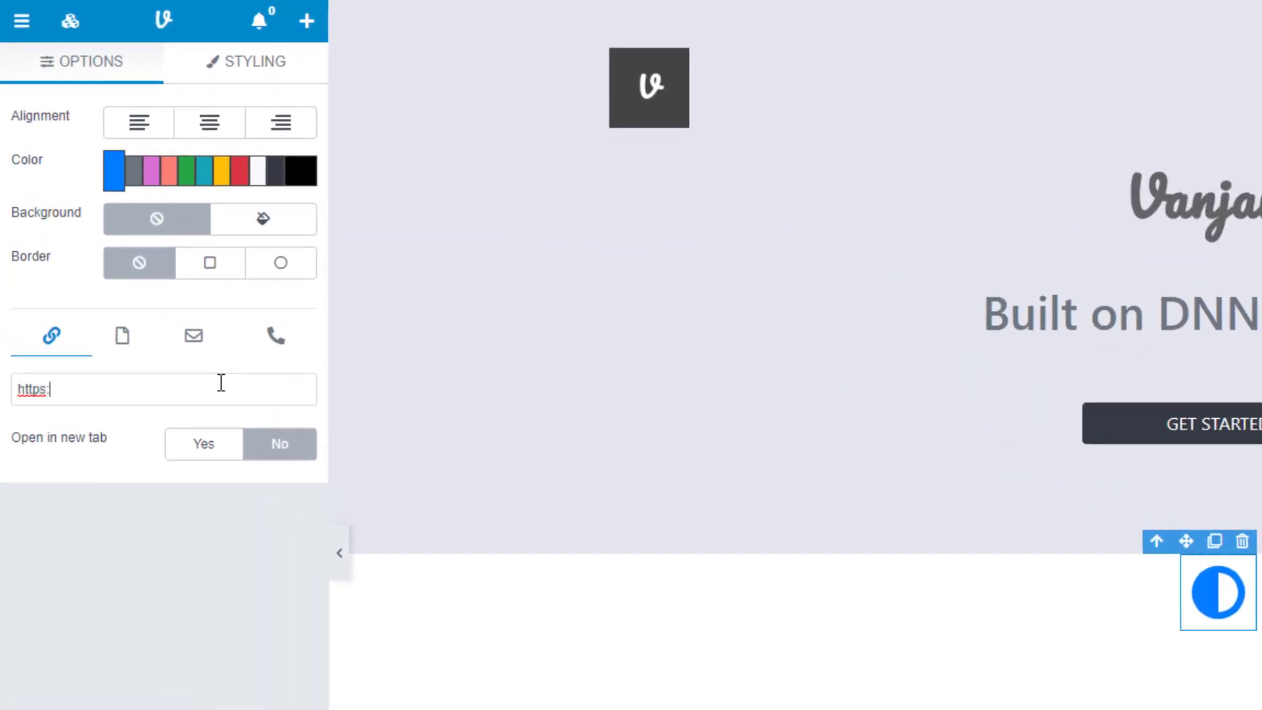
text(//www.google.com)
click(221, 445)
click(273, 452)
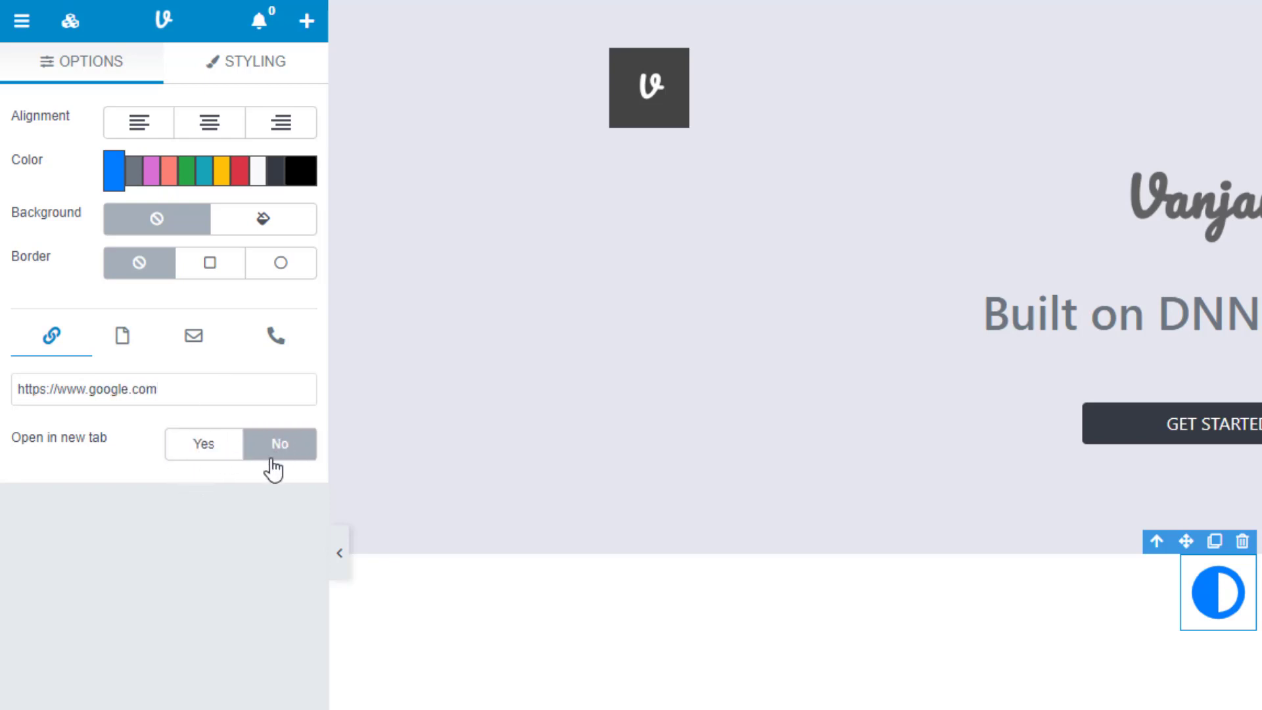
Switch the icon's link to an internal page and choose Services as the target
click(125, 355)
click(293, 388)
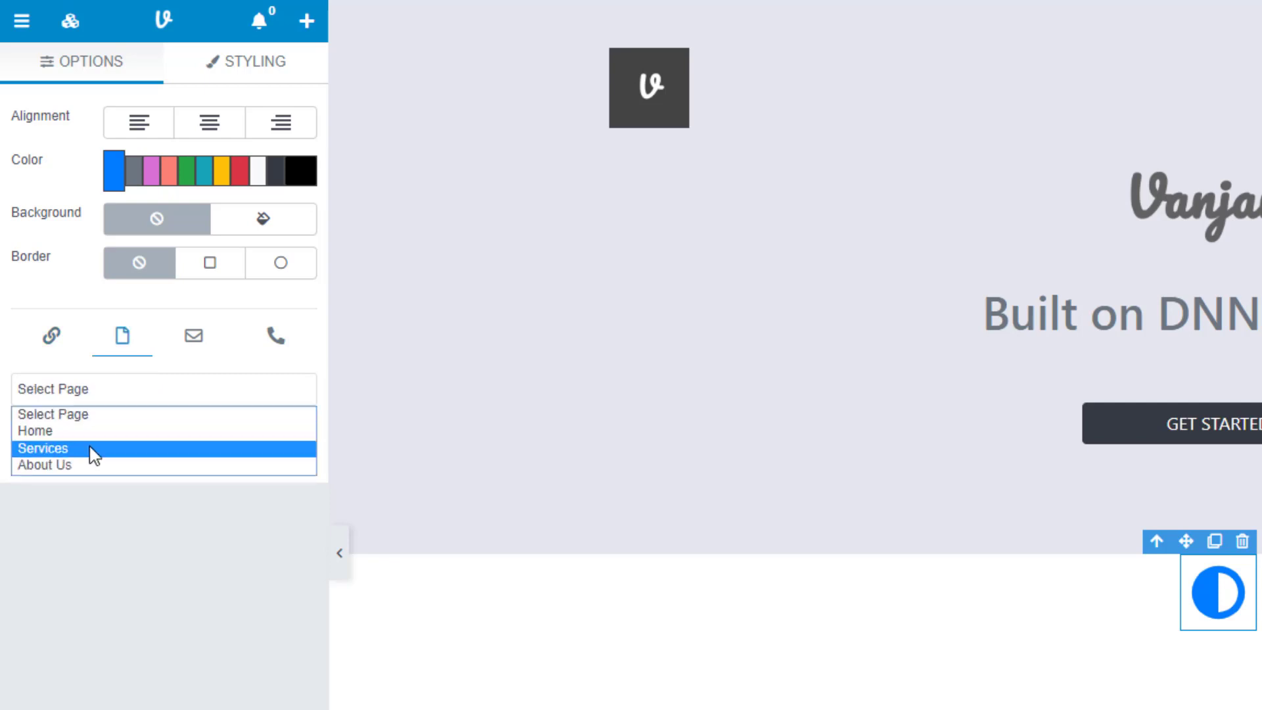
click(110, 522)
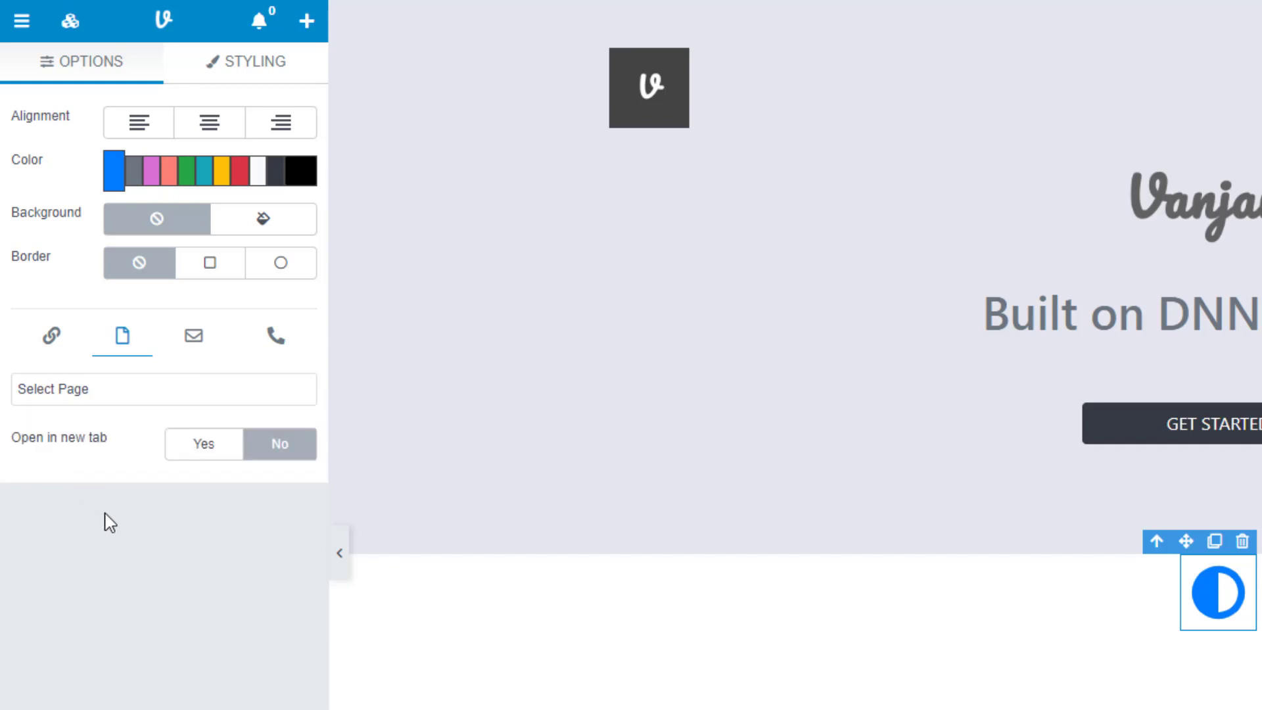
click(135, 394)
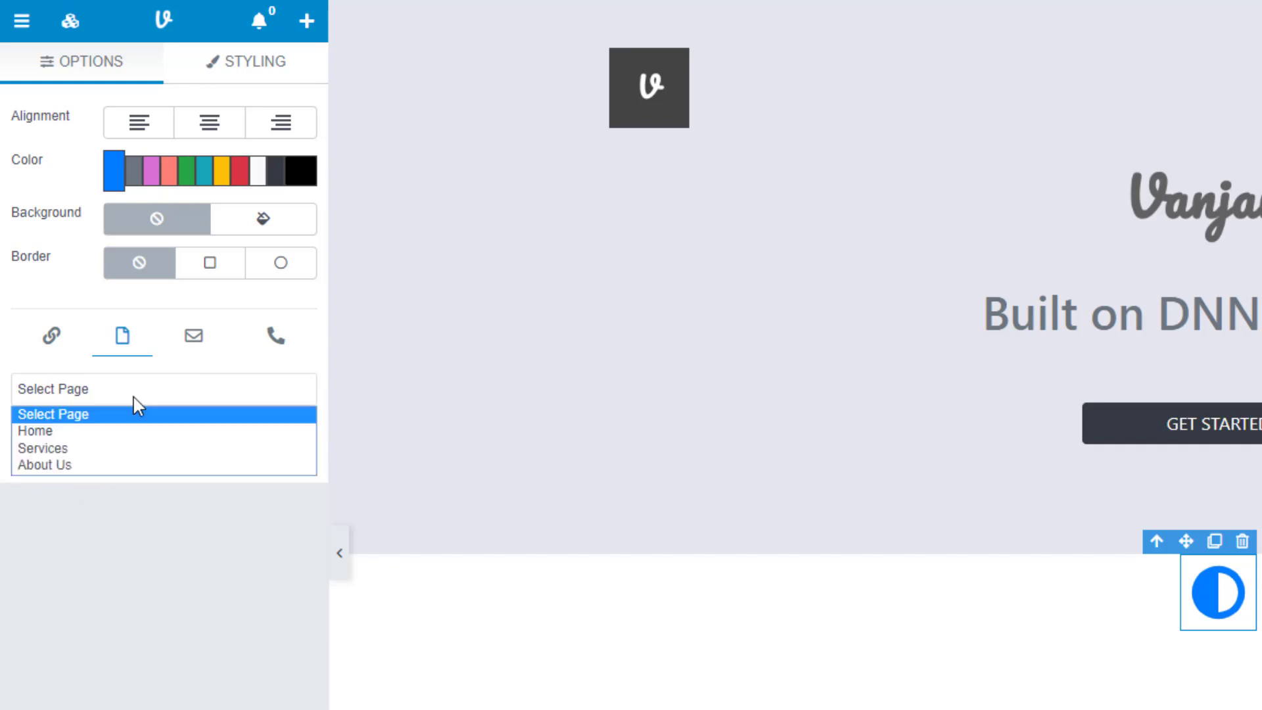
click(107, 451)
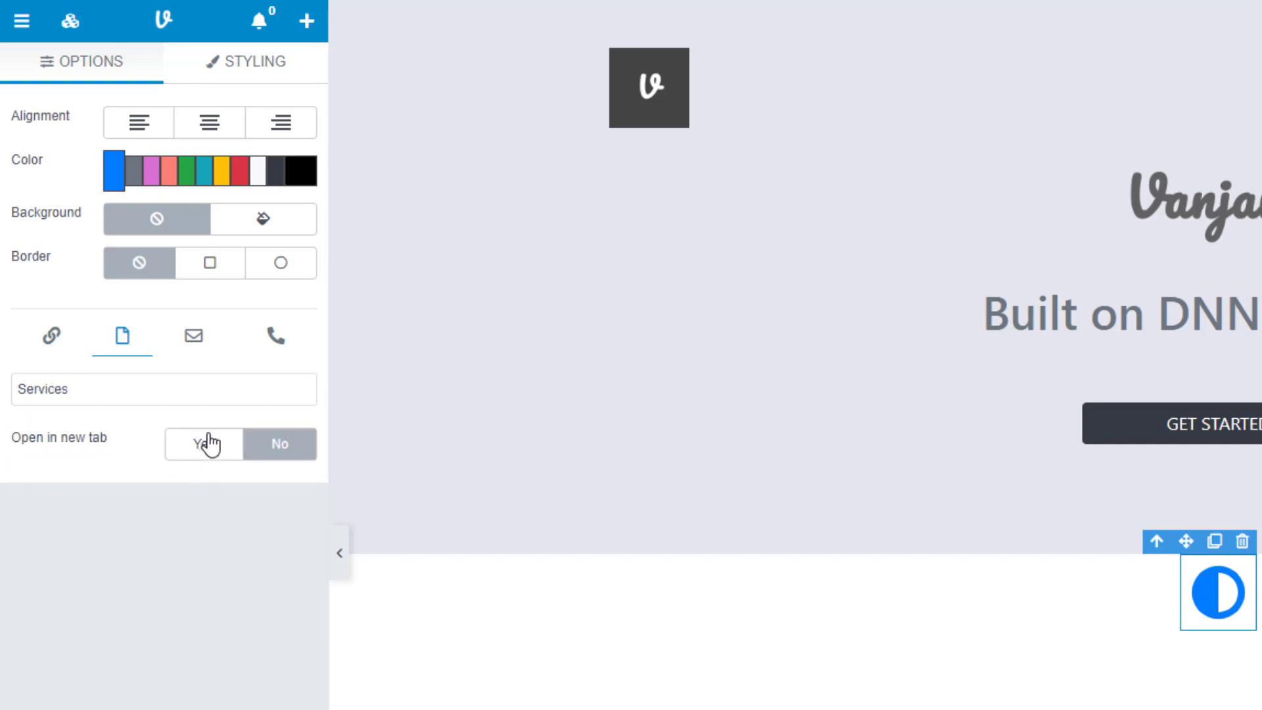
Change the icon's link to an email link, entering the sales email address and the subject "New Services Lead"
click(197, 348)
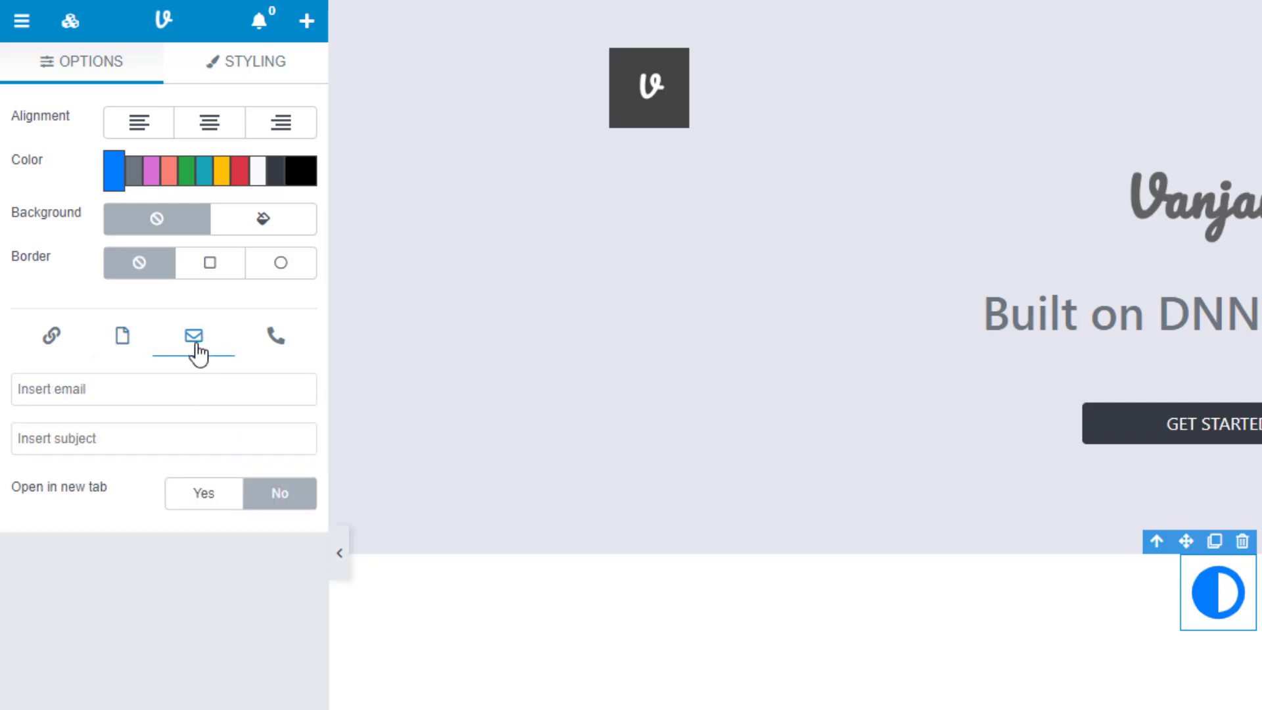
click(167, 392)
text(sales@yourcompan)
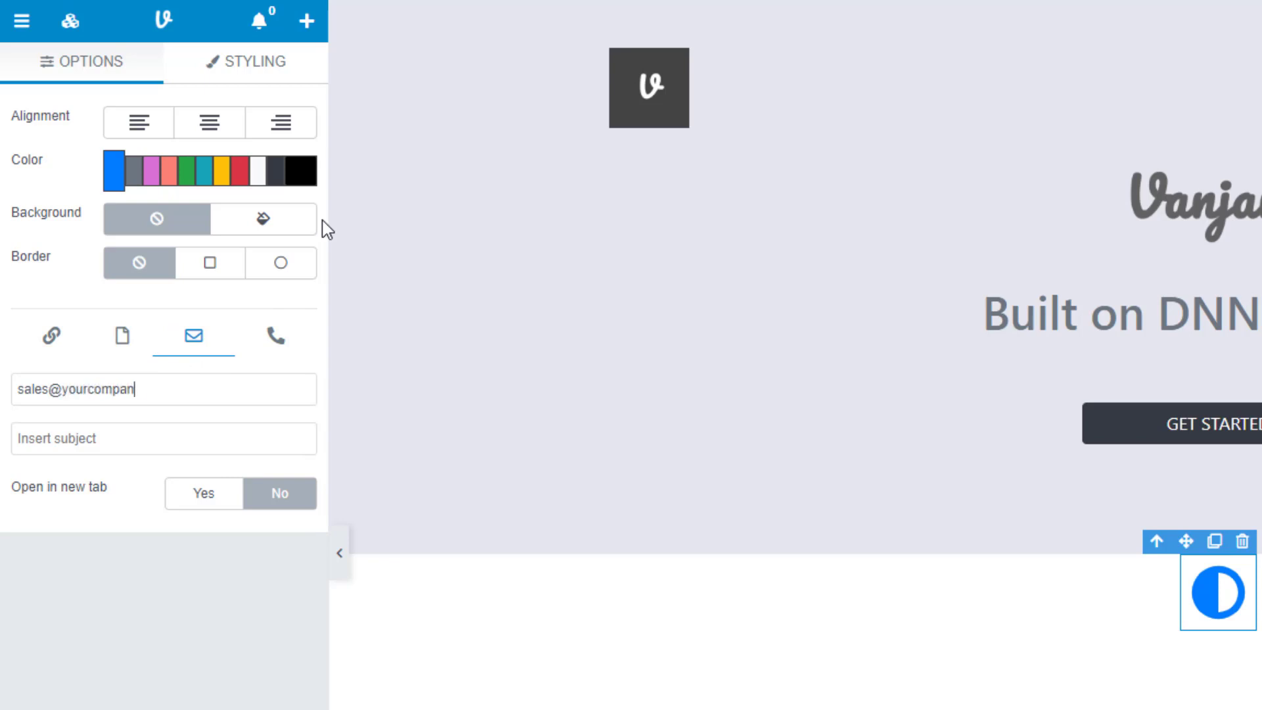
text(y.com)
click(214, 430)
text(N)
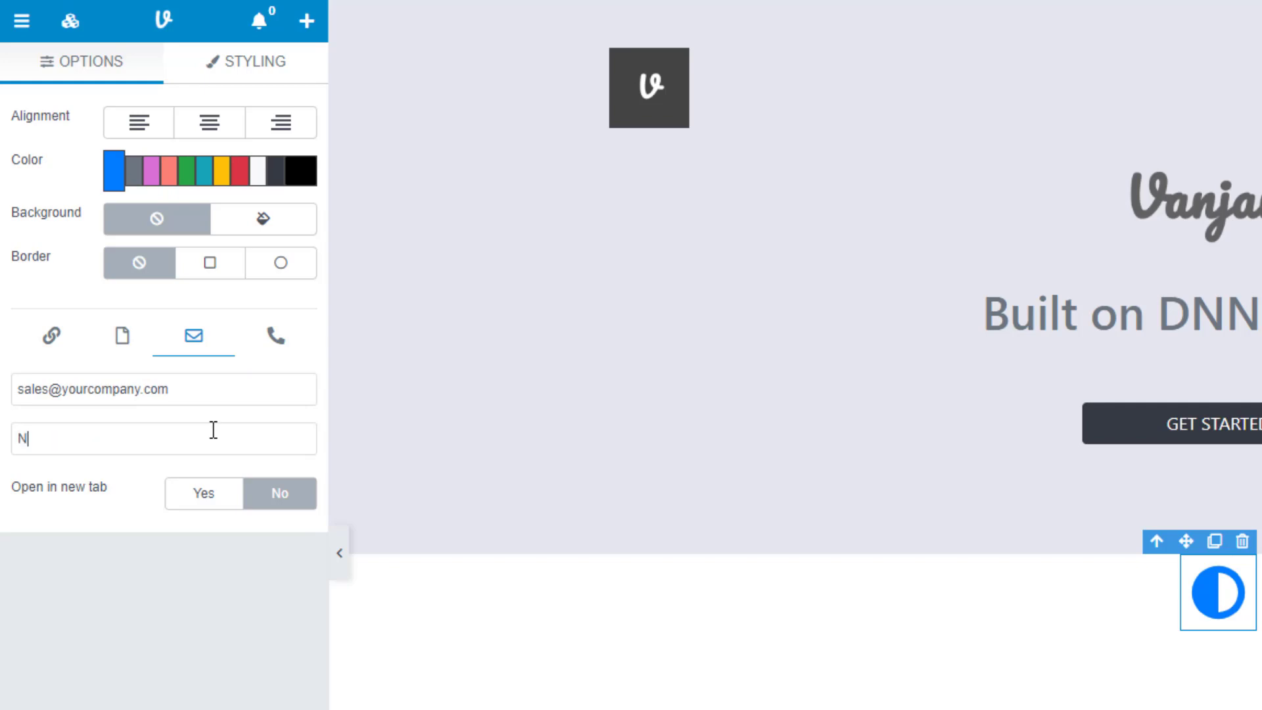
text(ew Services Lead)
Change the icon's link to a phone link and enter the phone number with its +1 prefix
click(275, 355)
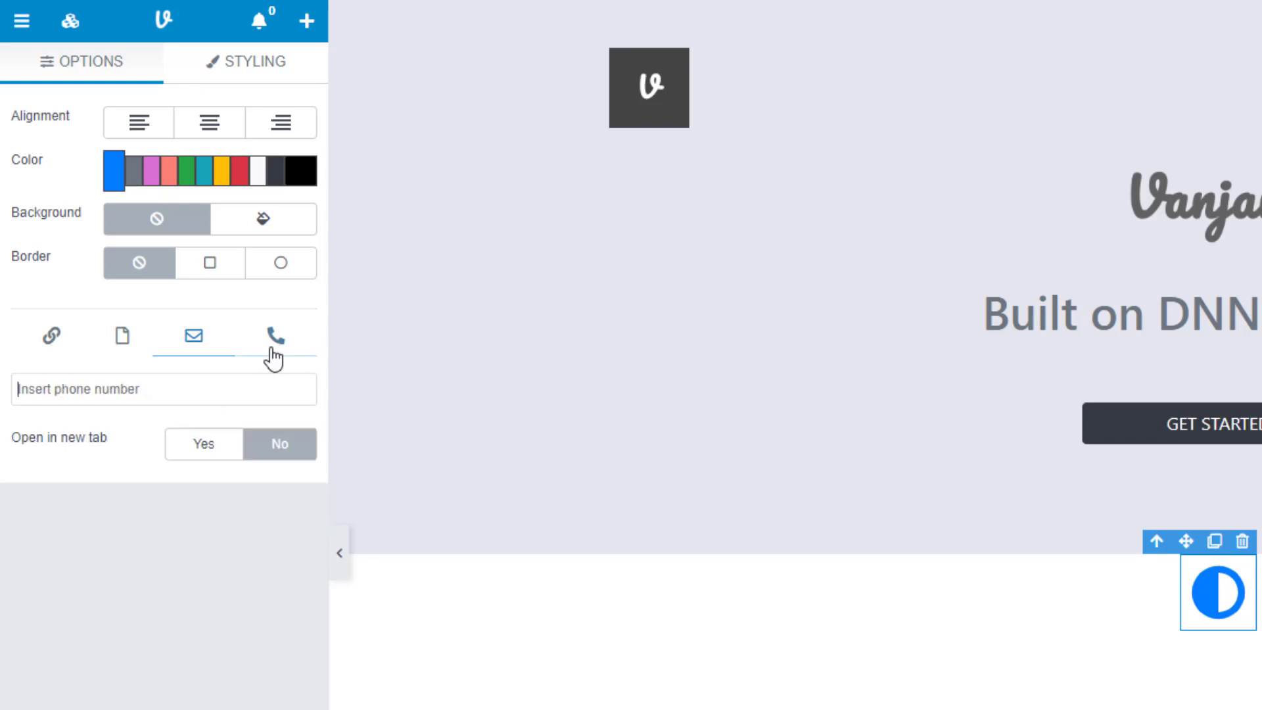
text(1)
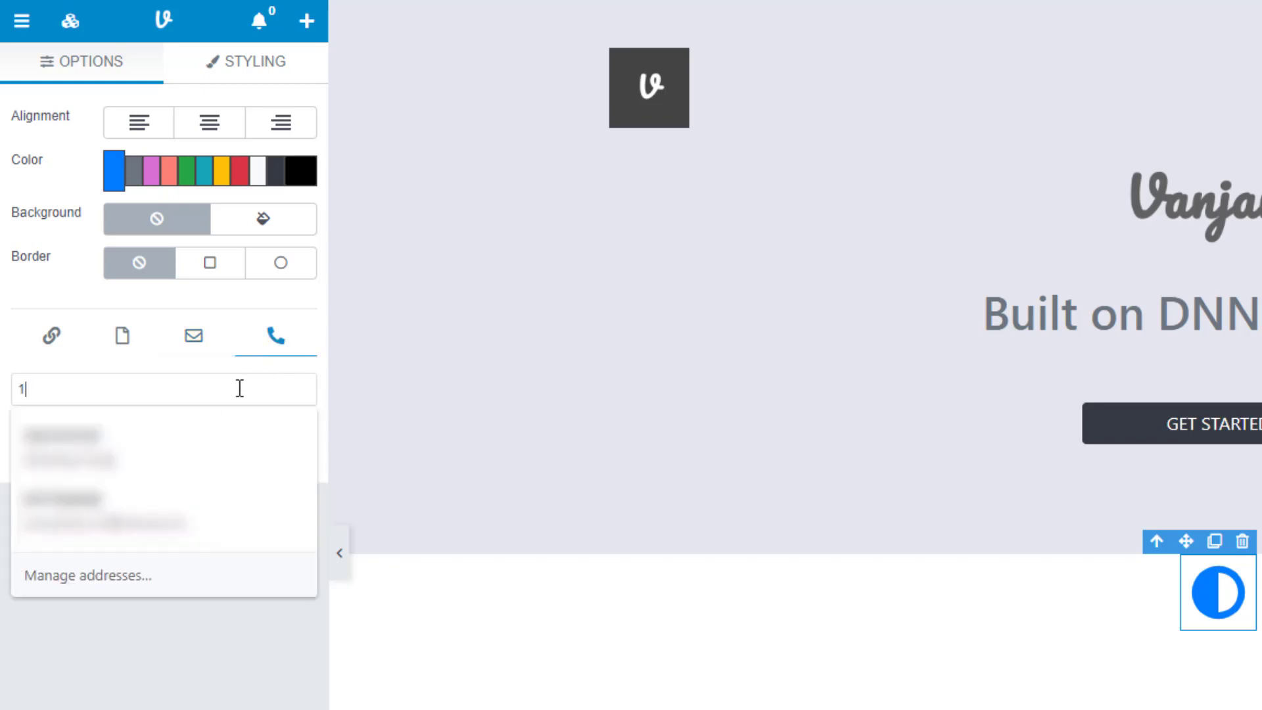
key(BackSpace)
text(+1123)
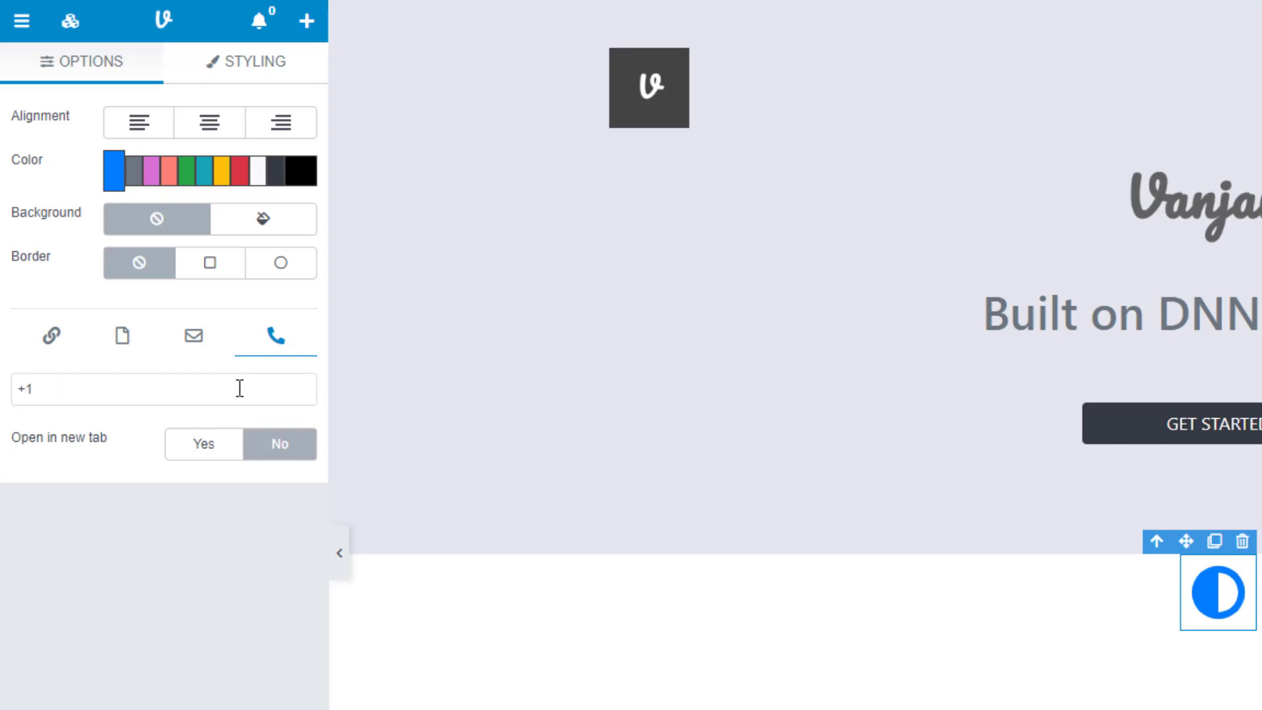
text(234567890)
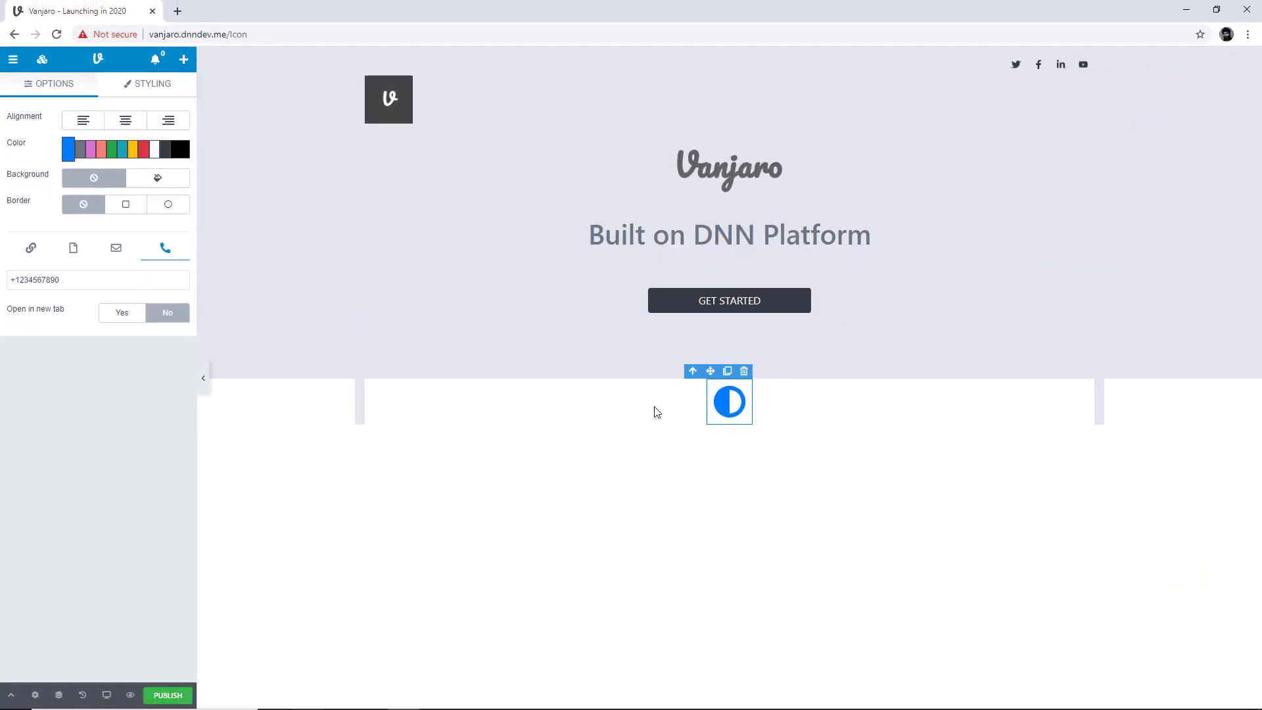
Replace the Adjust icon with the Airbnb icon from Font Awesome and enlarge it to about four times its size
click(1202, 601)
double_click(719, 407)
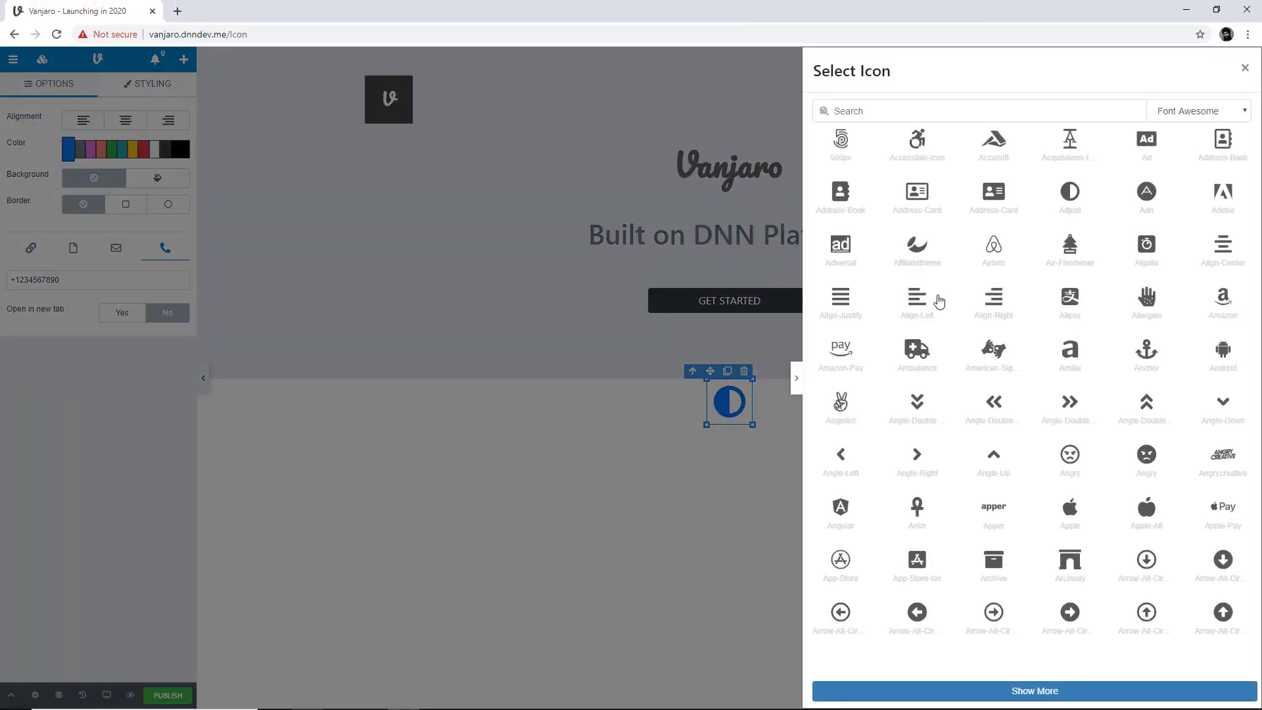
click(995, 263)
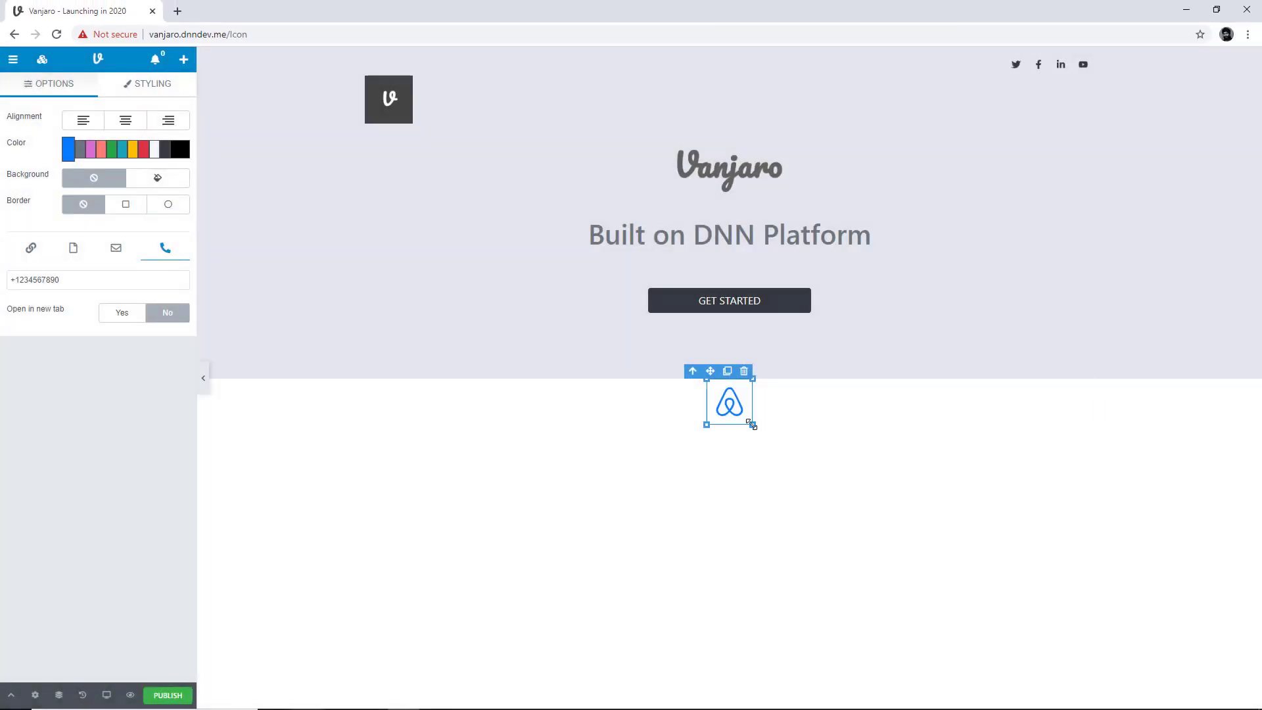
drag(753, 425, 898, 566)
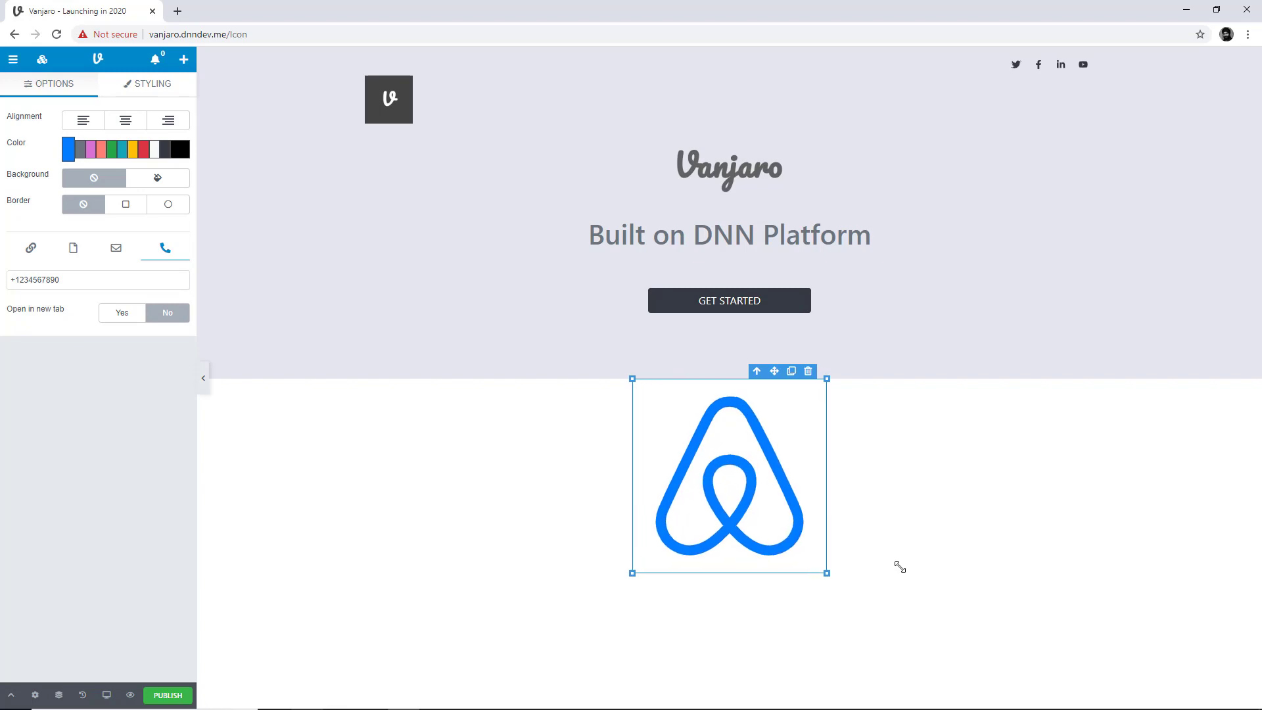